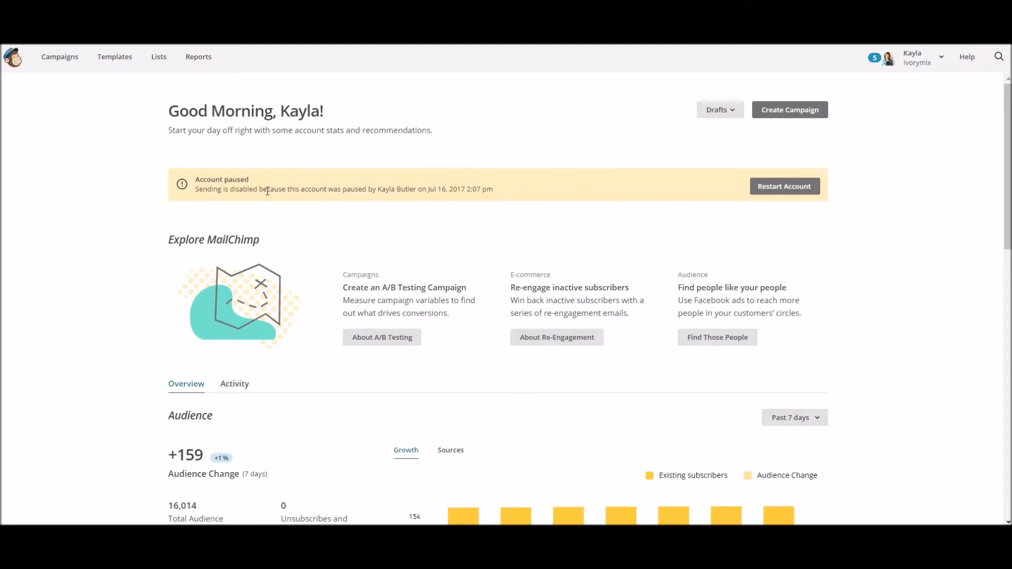
Create a new mailing list named Subscribers
{"action": "left_click", "coordinate": [159, 61]}
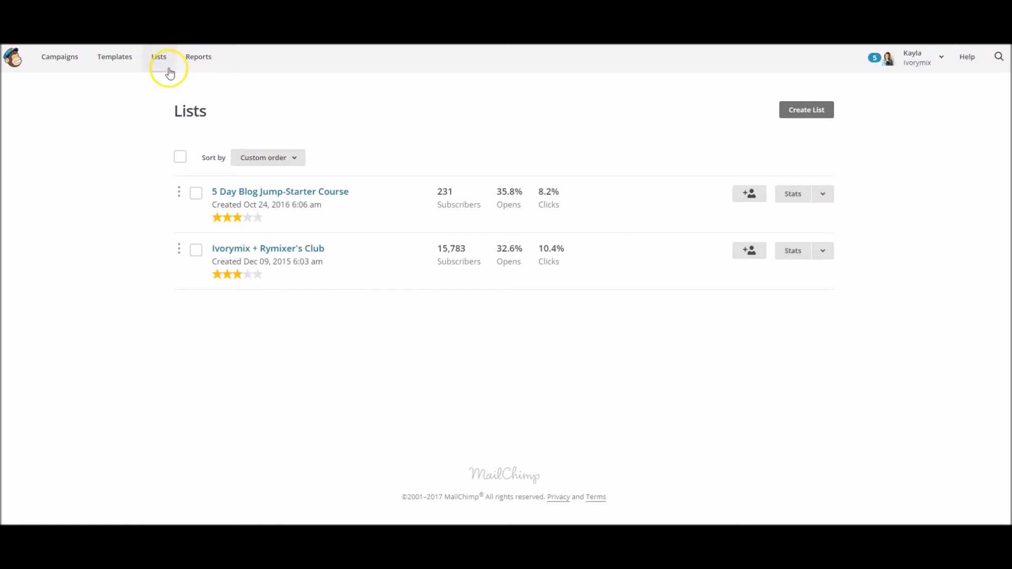
{"action": "left_click", "coordinate": [814, 114]}
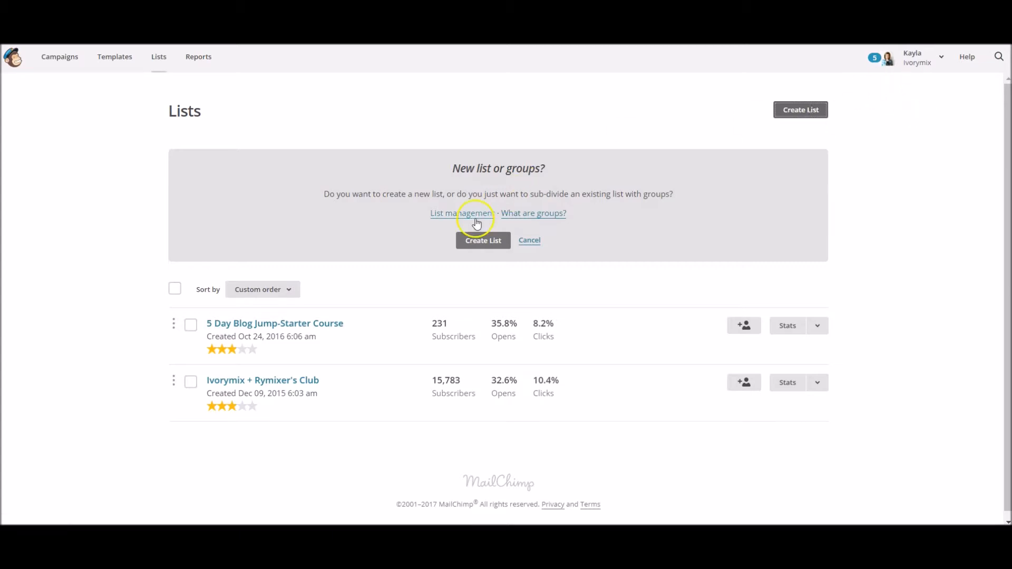
{"action": "left_click", "coordinate": [467, 246]}
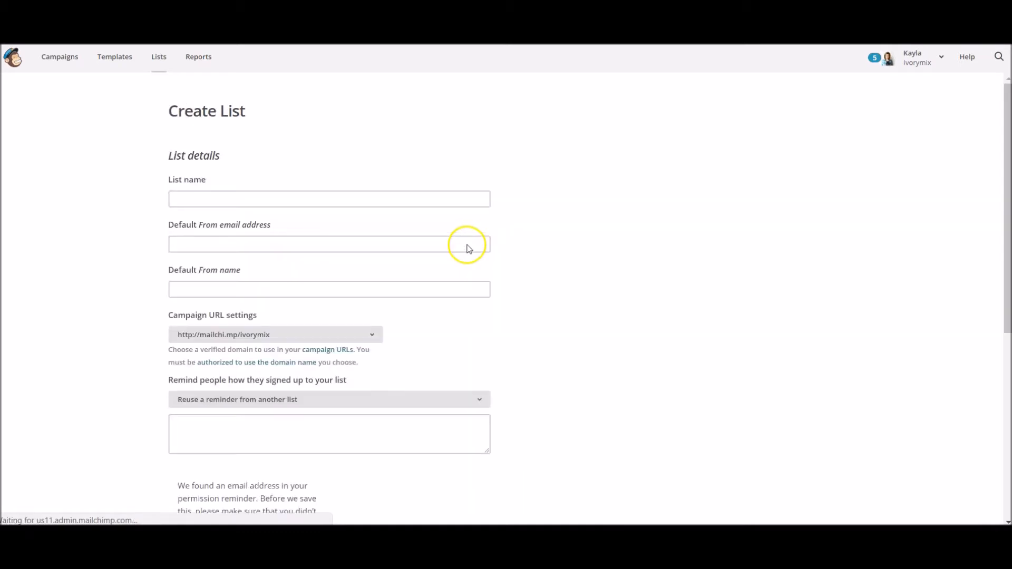
{"action": "left_click", "coordinate": [261, 199]}
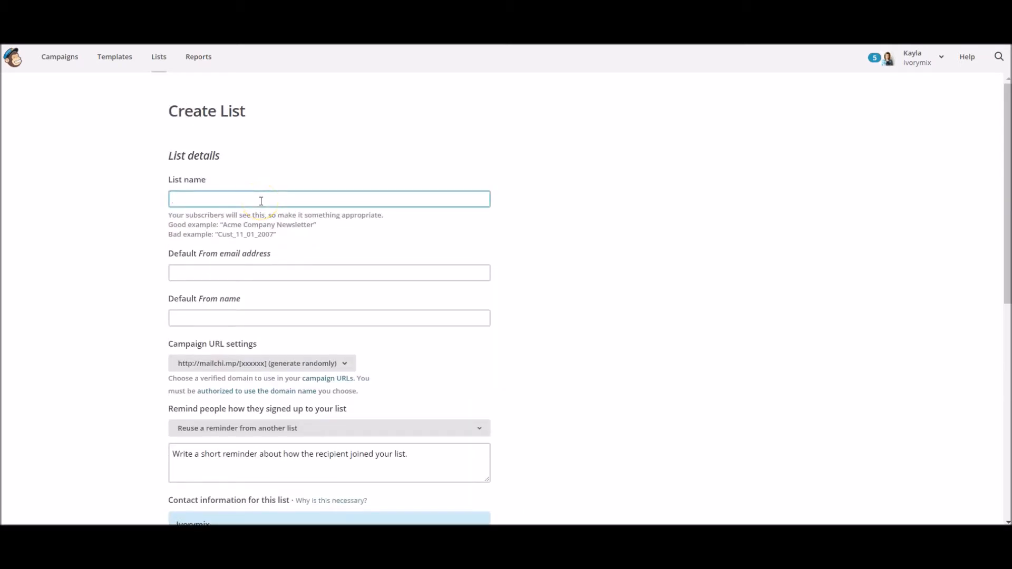
{"action": "type", "text": "Subscribers"}
{"action": "left_click", "coordinate": [269, 269]}
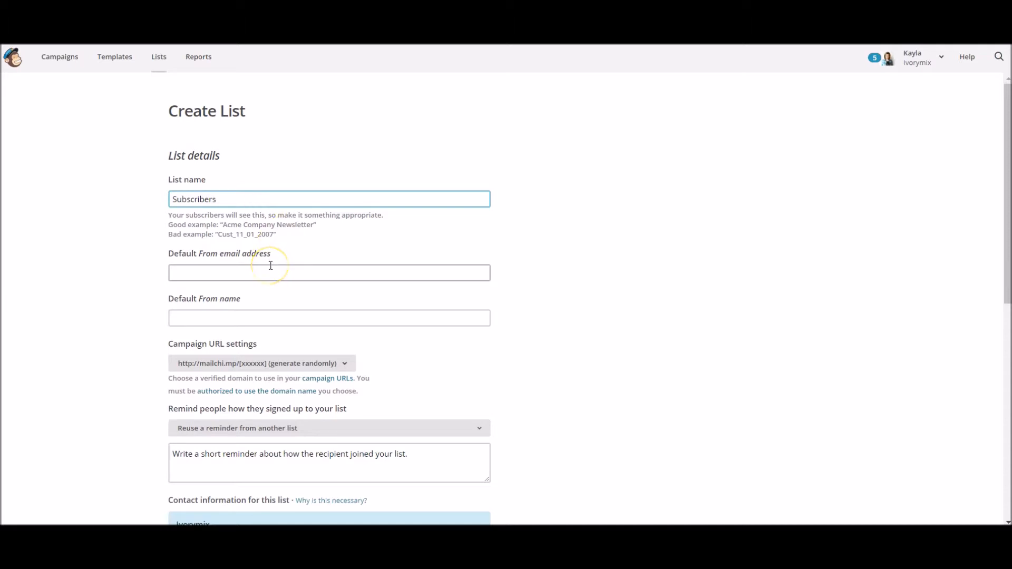
{"action": "left_click", "coordinate": [235, 249]}
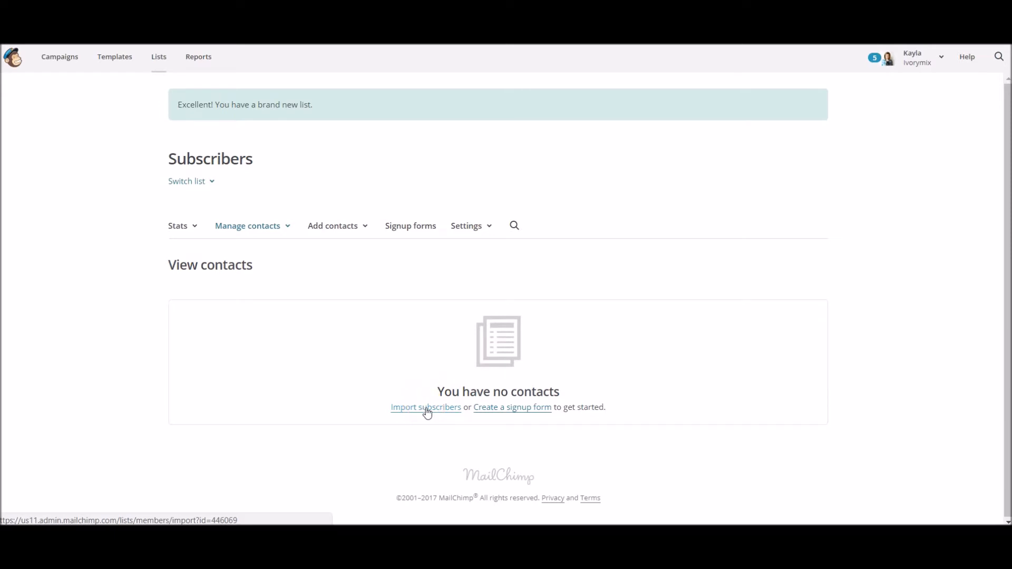
Open the general signup form builder for the Subscribers list and look over its default fields
{"action": "left_click", "coordinate": [504, 412]}
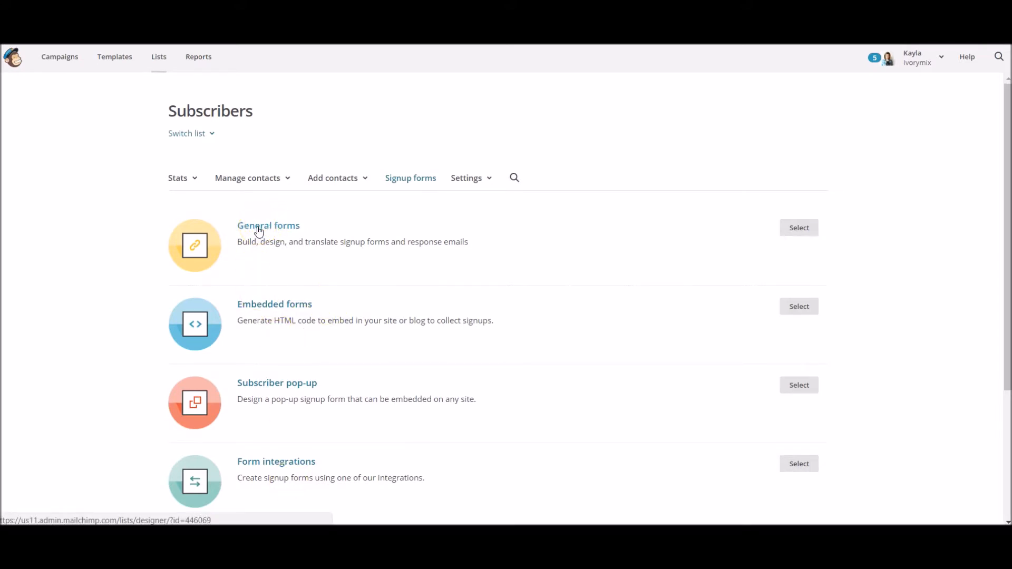
{"action": "left_click", "coordinate": [798, 230]}
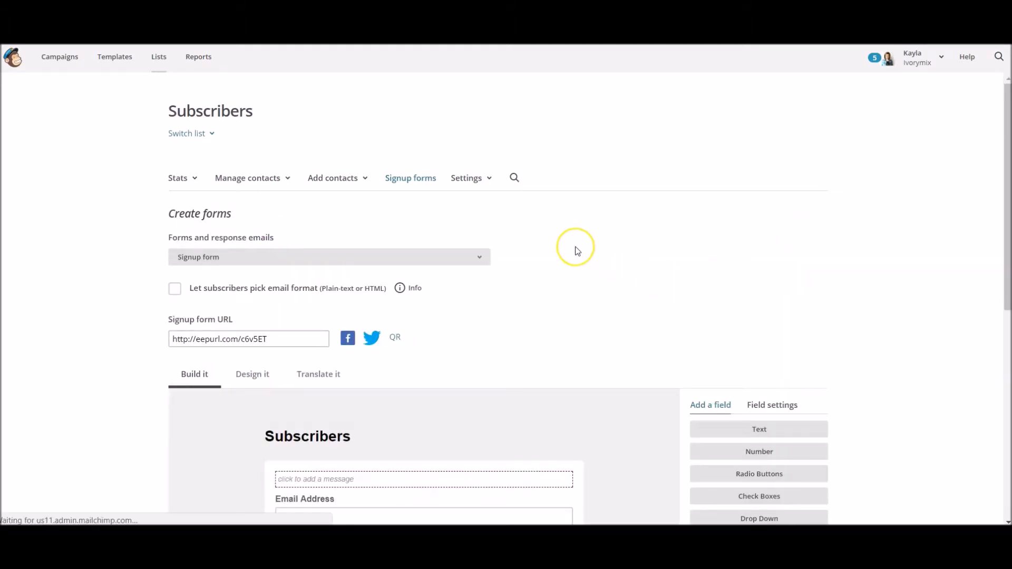
{"action": "scroll", "coordinate": [576, 248], "scroll_direction": "down", "scroll_amount": 3}
{"action": "scroll", "coordinate": [576, 251], "scroll_direction": "down", "scroll_amount": 3}
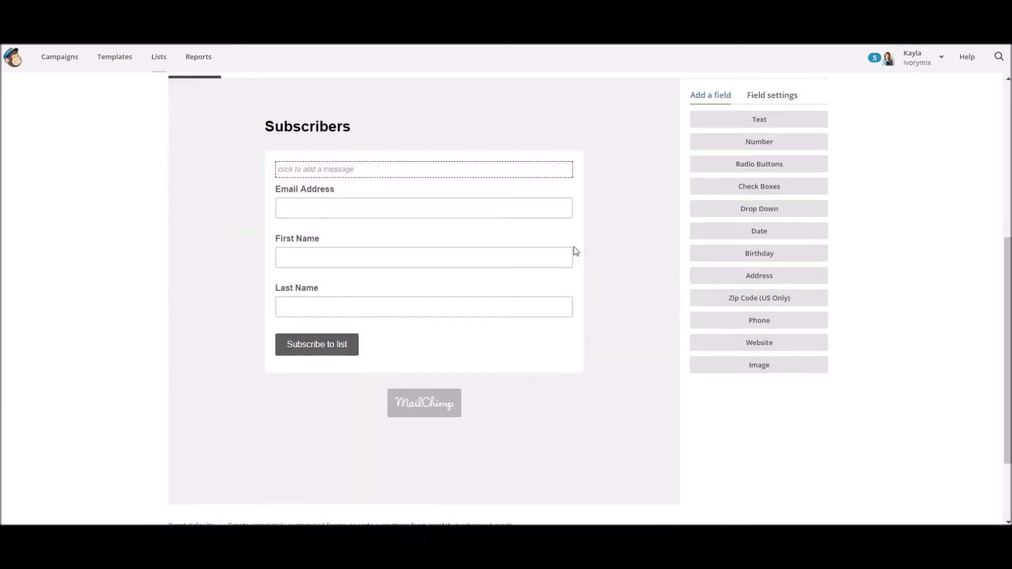
{"action": "scroll", "coordinate": [576, 252], "scroll_direction": "up", "scroll_amount": 3}
Highlight the signup form's shareable URL
{"action": "mouse_move", "coordinate": [560, 289]}
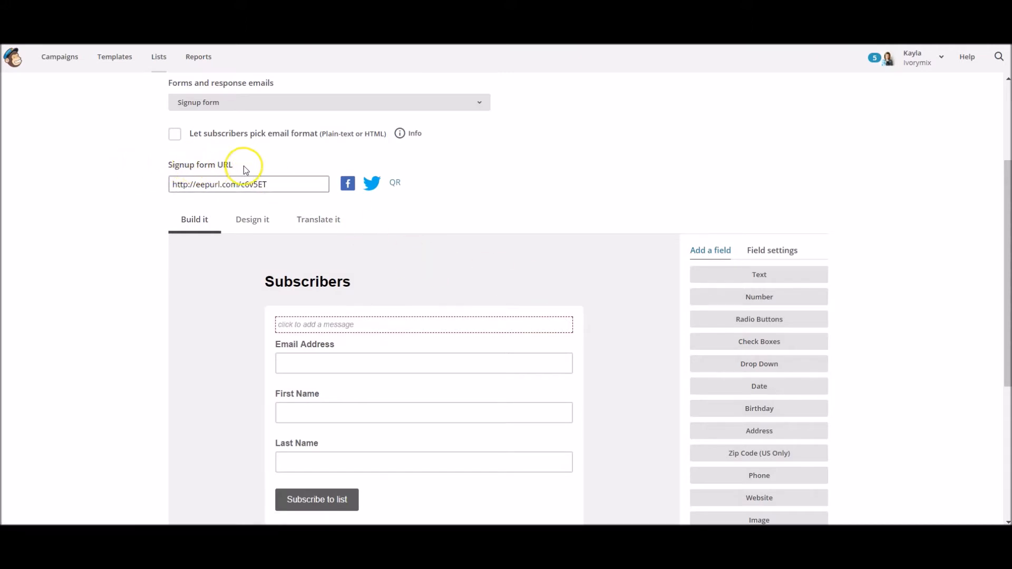
{"action": "left_click_drag", "start_coordinate": [276, 184], "coordinate": [176, 184]}
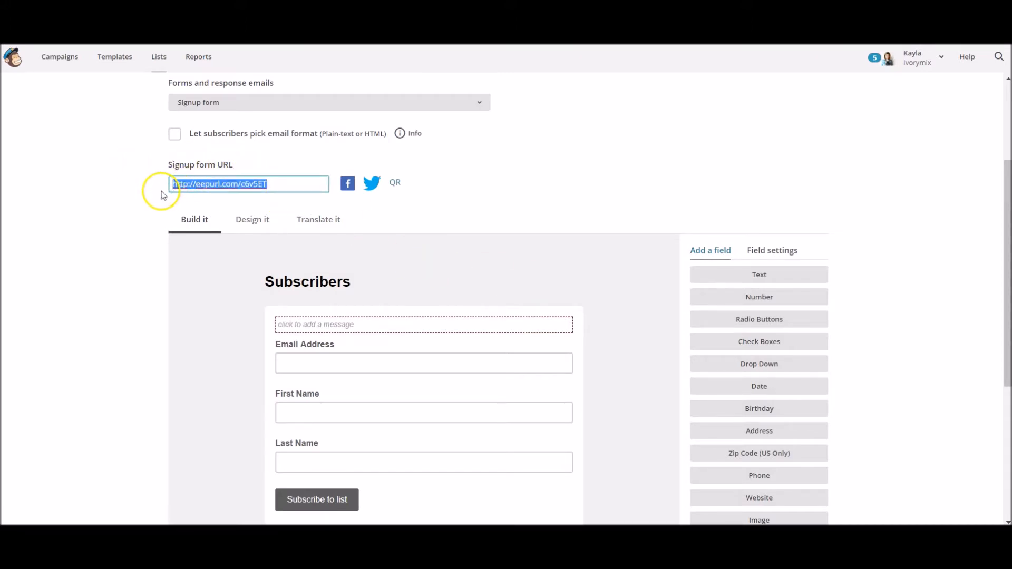
{"action": "left_click", "coordinate": [238, 182]}
Show the page header's design settings for the signup form
{"action": "scroll", "coordinate": [240, 181], "scroll_direction": "down", "scroll_amount": 1}
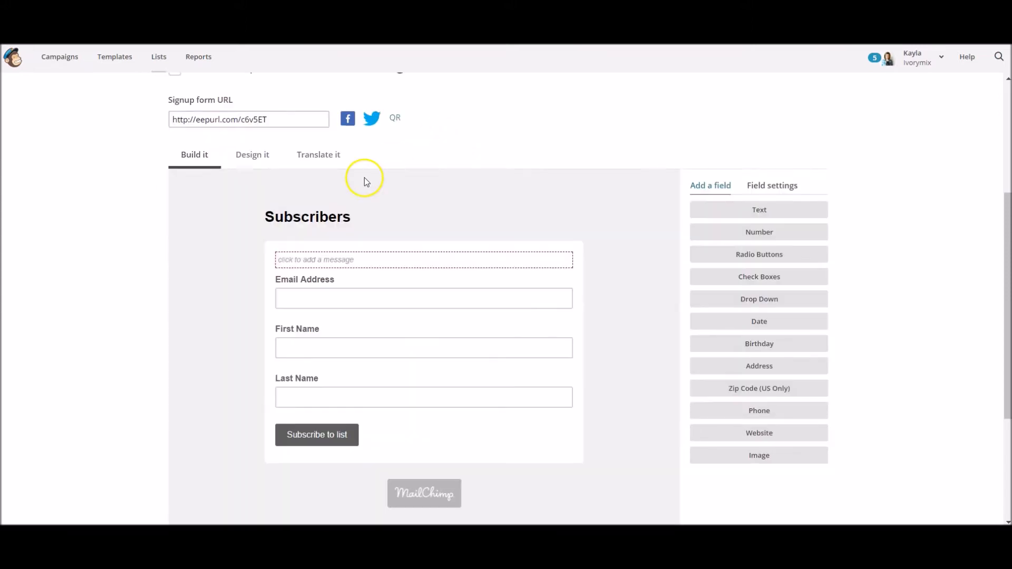
{"action": "left_click", "coordinate": [258, 153]}
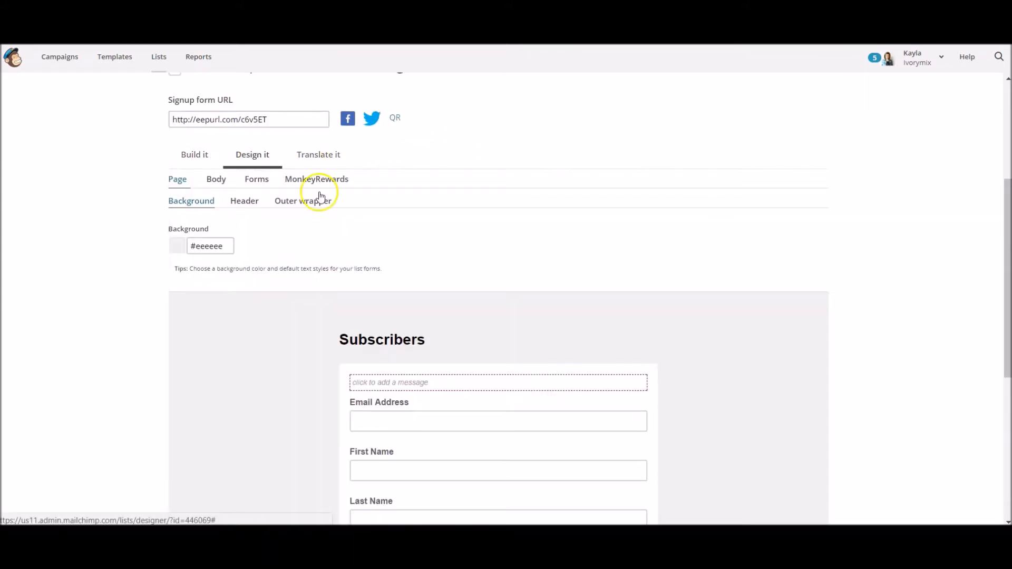
{"action": "scroll", "coordinate": [651, 183], "scroll_direction": "down", "scroll_amount": 1}
{"action": "scroll", "coordinate": [652, 184], "scroll_direction": "down", "scroll_amount": 2}
{"action": "scroll", "coordinate": [635, 187], "scroll_direction": "up", "scroll_amount": 3}
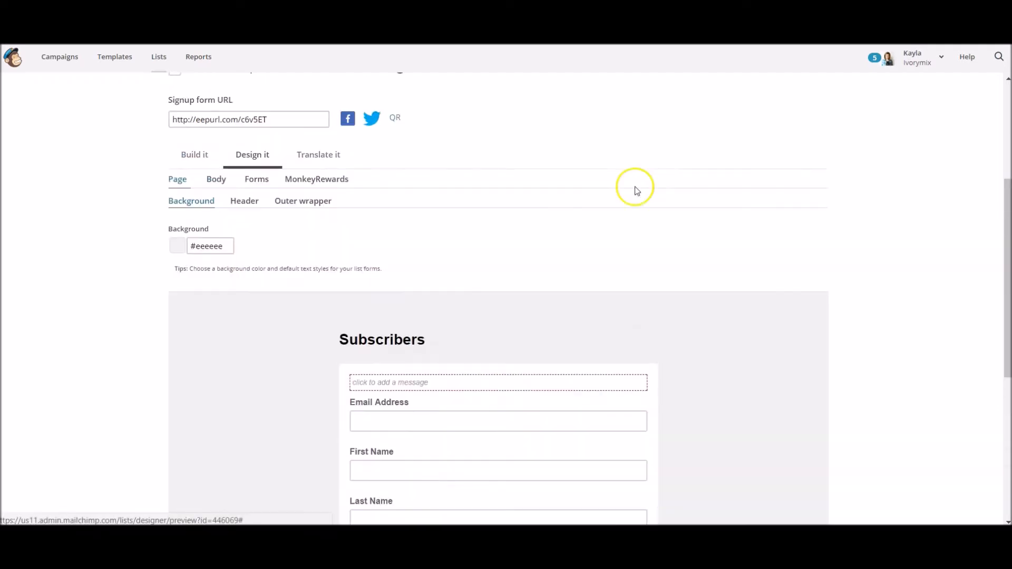
{"action": "left_click", "coordinate": [243, 199]}
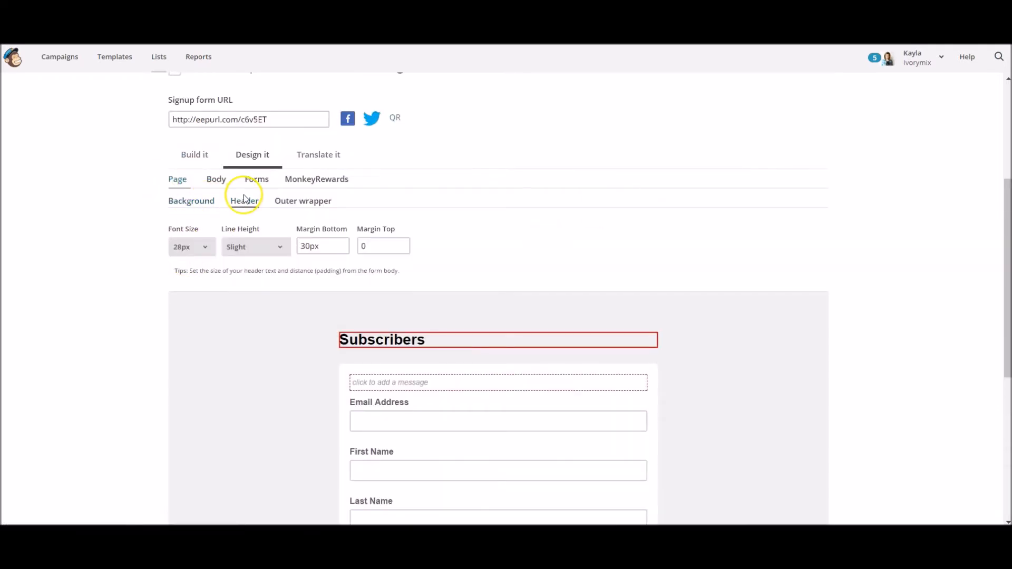
{"action": "mouse_move", "coordinate": [440, 337]}
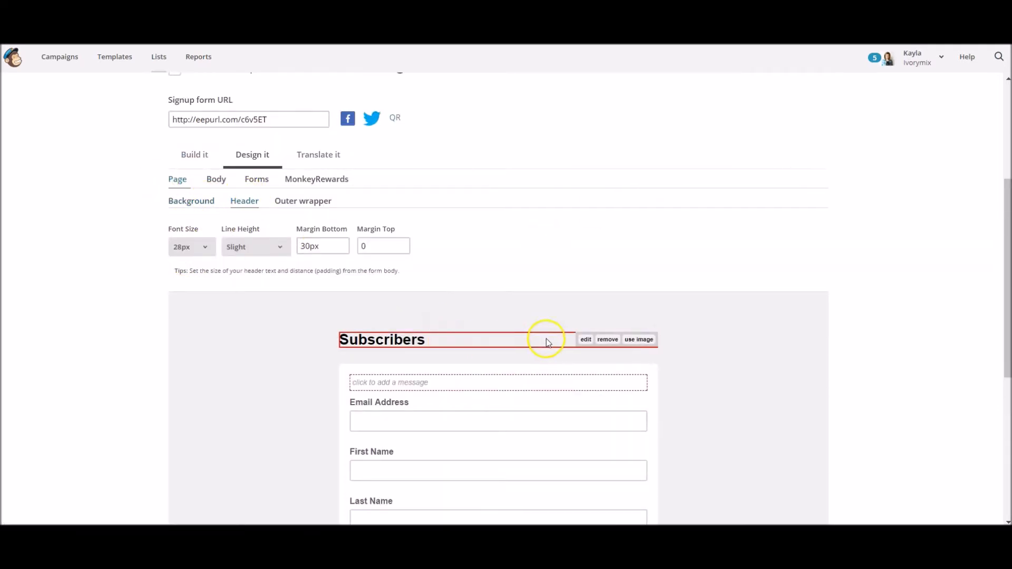
{"action": "left_click", "coordinate": [584, 340]}
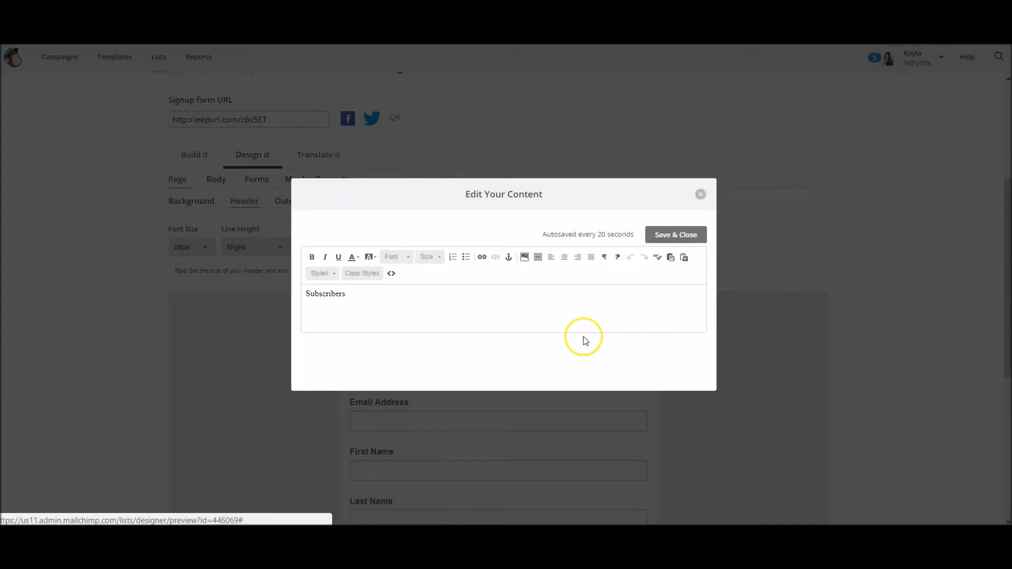
{"action": "left_click", "coordinate": [699, 196]}
Replace the form's Subscribers header text with the Ivory Mix logo image from the stored files
{"action": "mouse_move", "coordinate": [638, 340]}
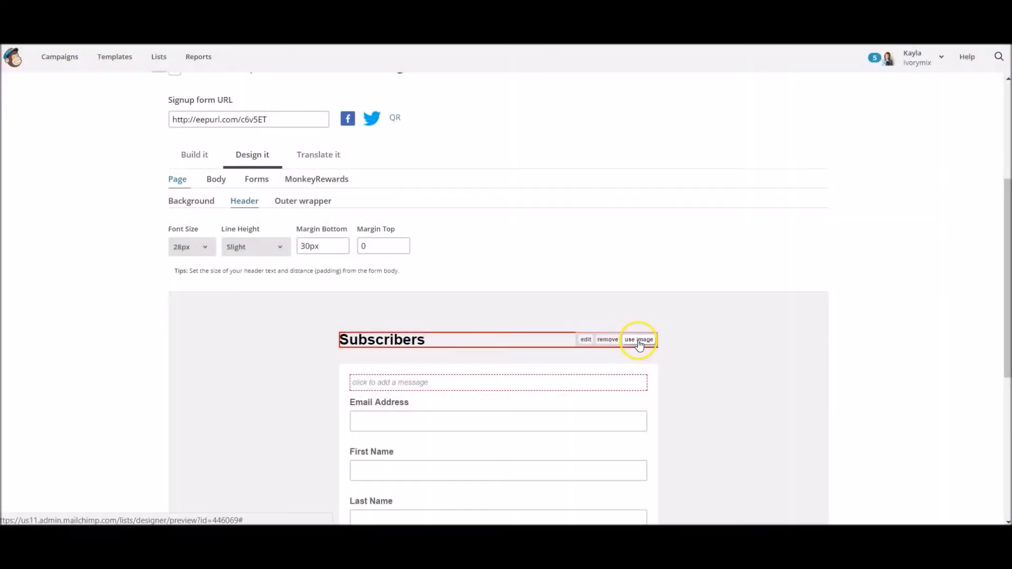
{"action": "left_click", "coordinate": [639, 340]}
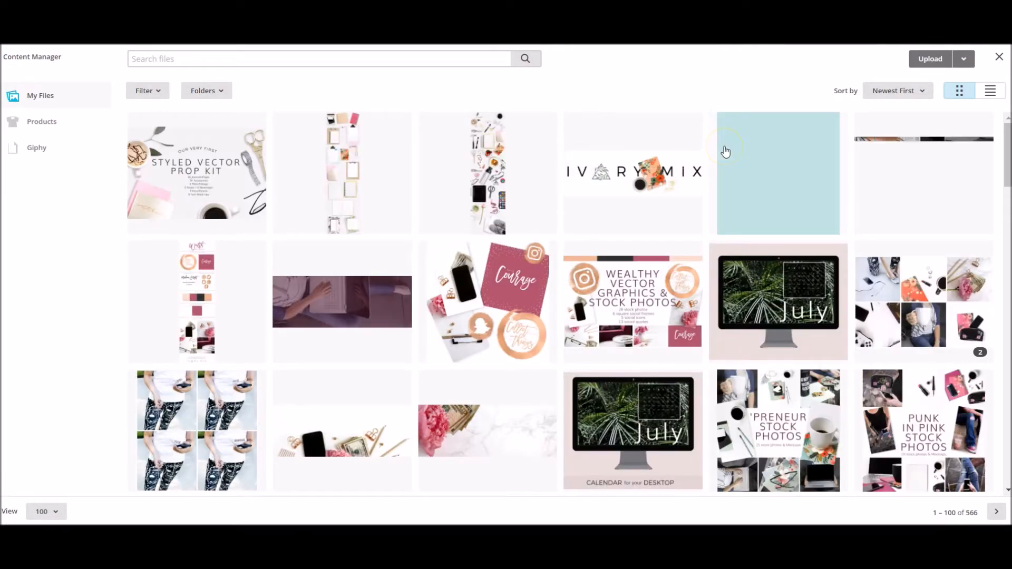
{"action": "left_click", "coordinate": [639, 201]}
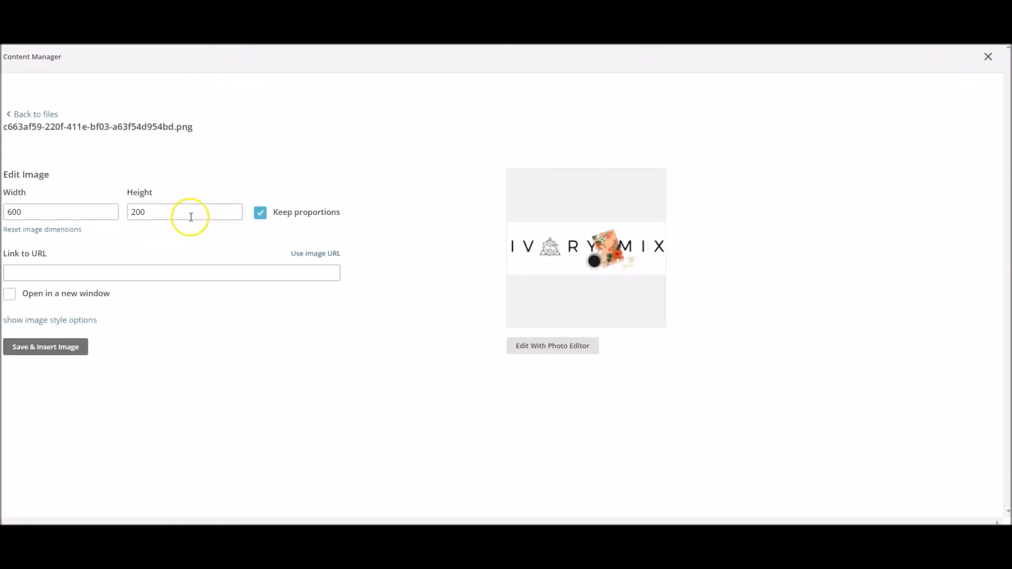
{"action": "left_click", "coordinate": [50, 347]}
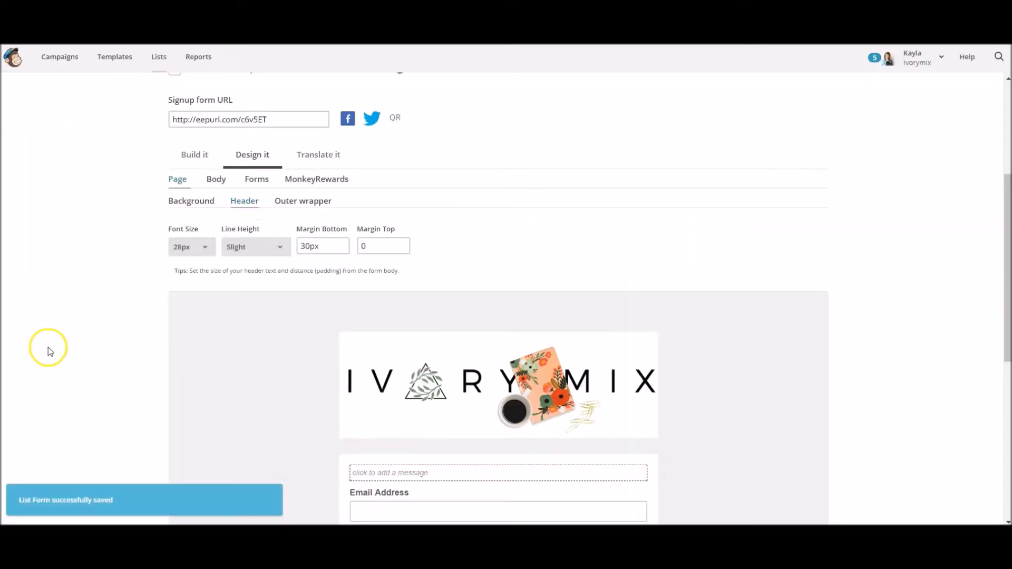
Write the message "Subscribe for weekly business tips!" in the placeholder above the Email Address field
{"action": "scroll", "coordinate": [767, 255], "scroll_direction": "down", "scroll_amount": 5}
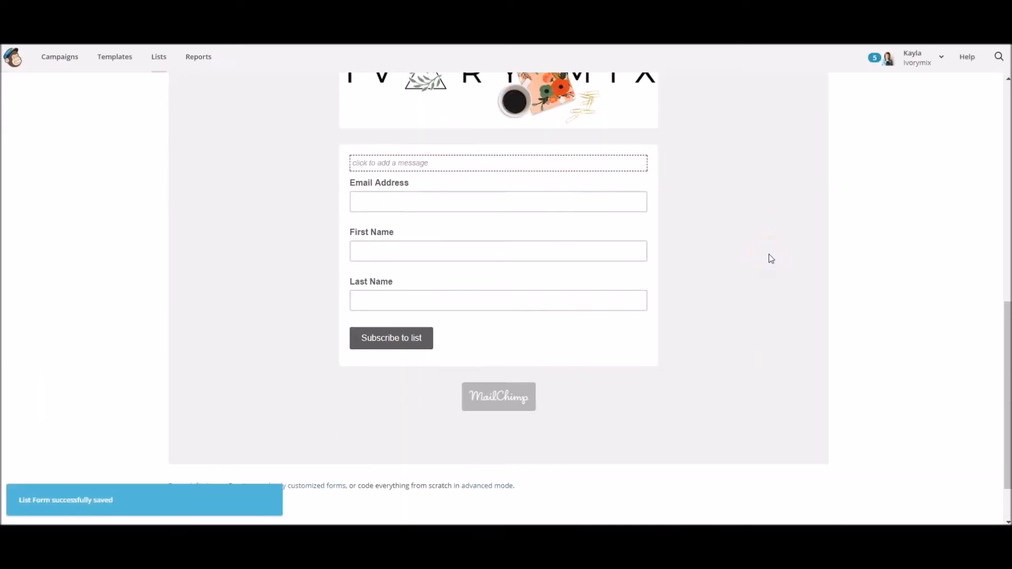
{"action": "scroll", "coordinate": [769, 256], "scroll_direction": "up", "scroll_amount": 3}
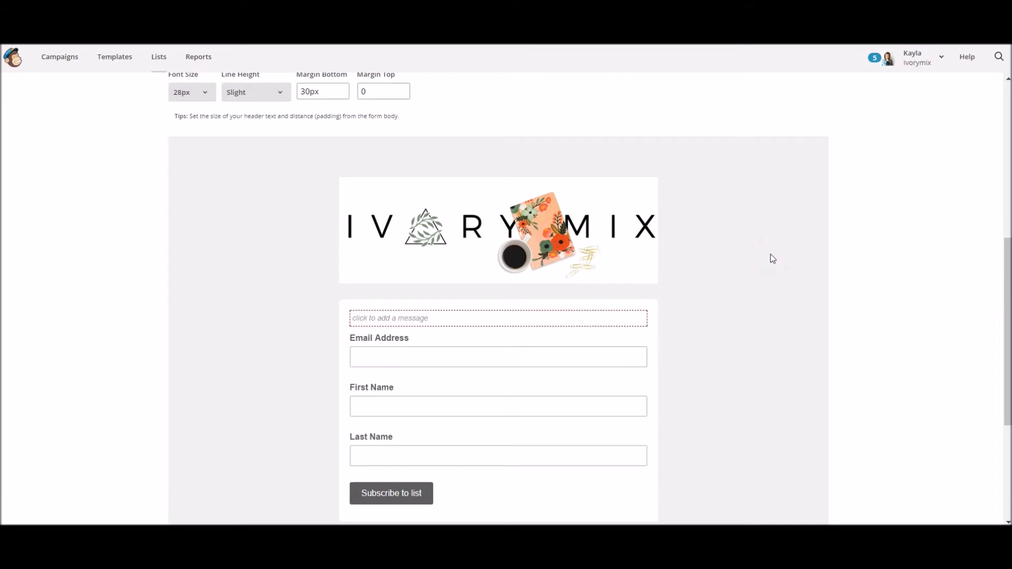
{"action": "left_click", "coordinate": [509, 319]}
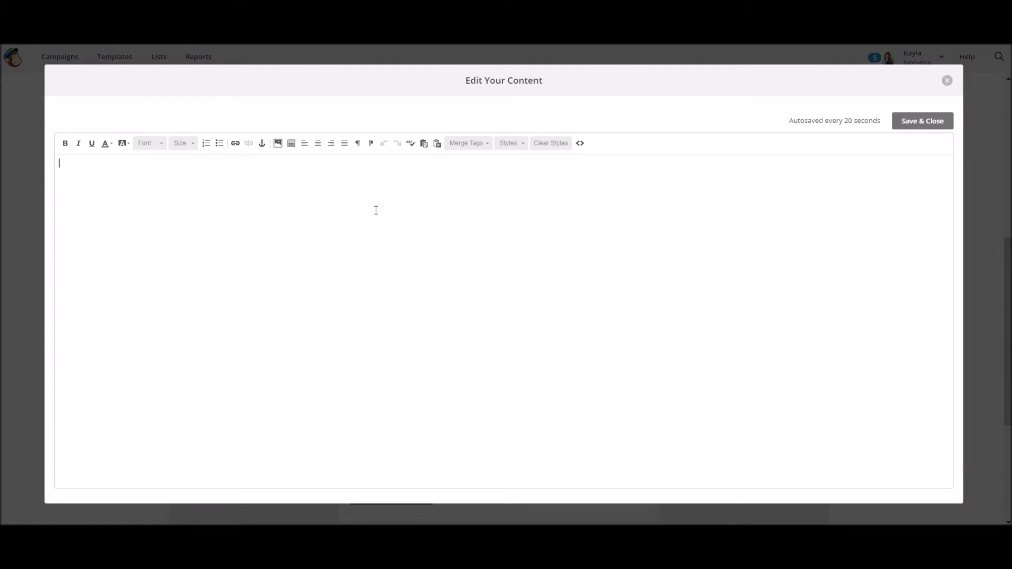
{"action": "type", "text": "Subc"}
{"action": "type", "text": "cribe for w"}
{"action": "type", "text": "eekly busines"}
{"action": "type", "text": "s tips"}
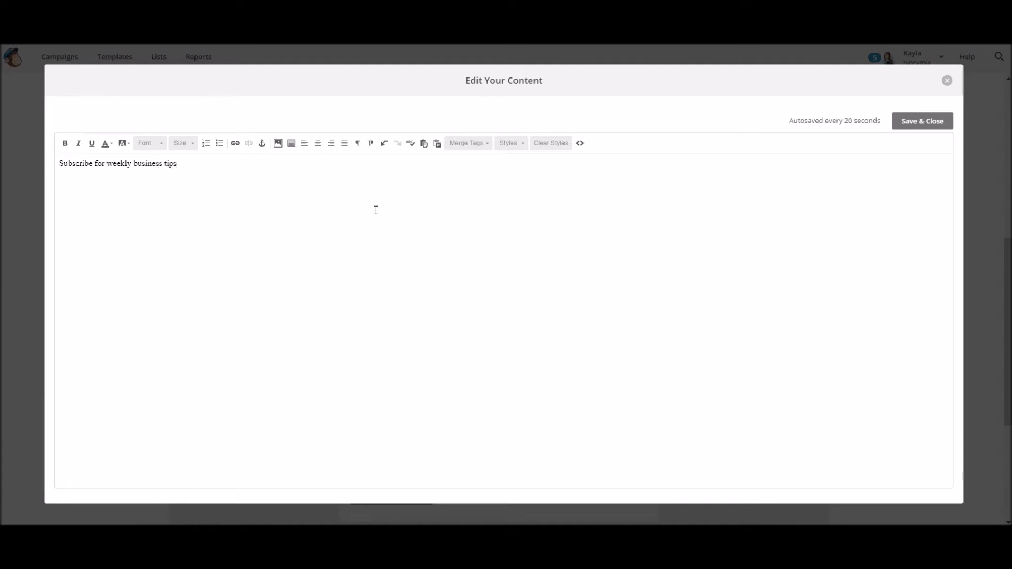
Format the signup message as bold, size 24 and centered, and save it to the form
{"action": "left_click_drag", "start_coordinate": [182, 164], "coordinate": [51, 163]}
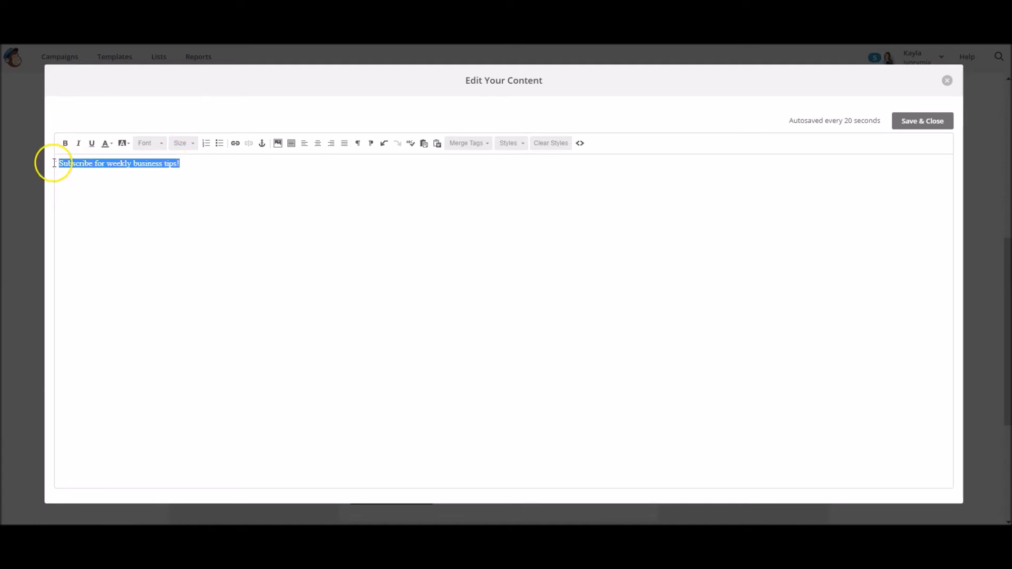
{"action": "left_click", "coordinate": [65, 145]}
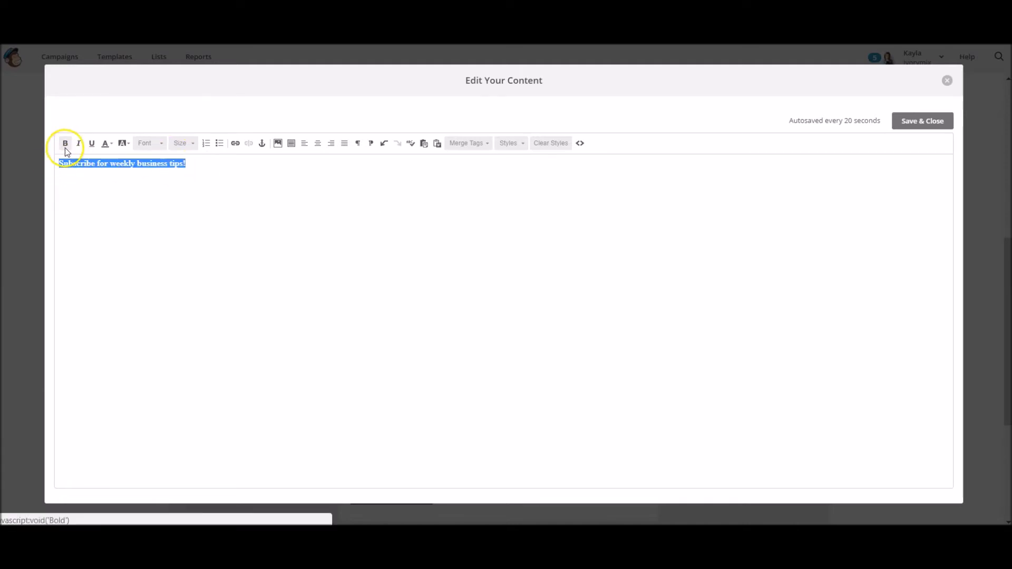
{"action": "left_click", "coordinate": [183, 143]}
{"action": "left_click", "coordinate": [185, 220]}
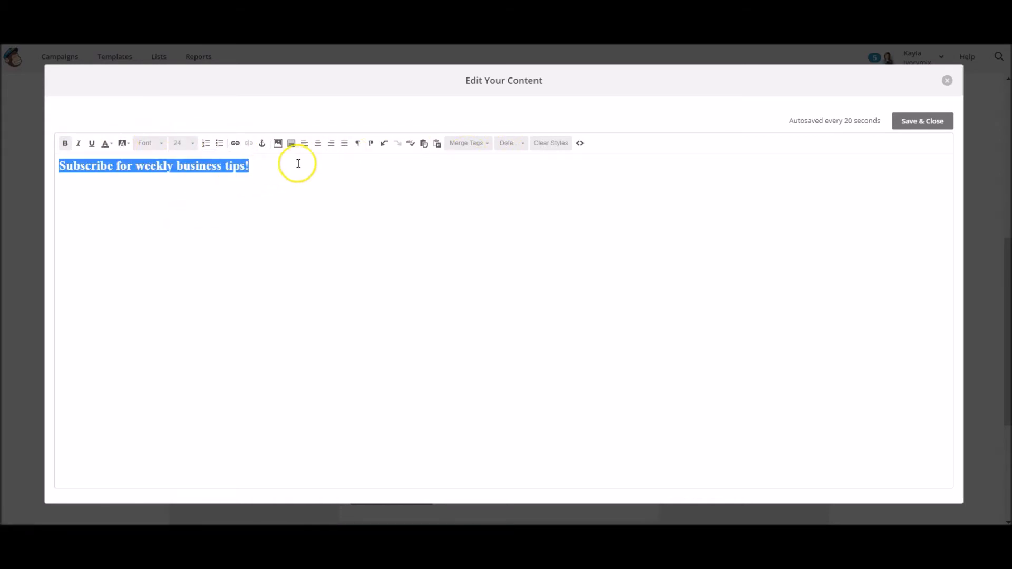
{"action": "left_click", "coordinate": [322, 143]}
{"action": "left_click", "coordinate": [906, 119]}
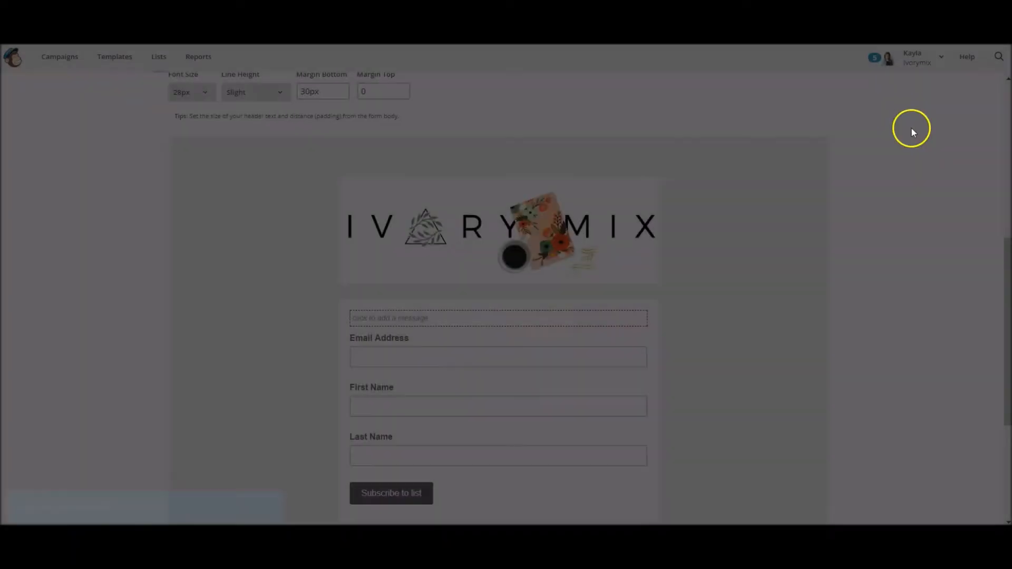
Delete the First Name field from the signup form, confirming with DELETE
{"action": "scroll", "coordinate": [651, 271], "scroll_direction": "down", "scroll_amount": 3}
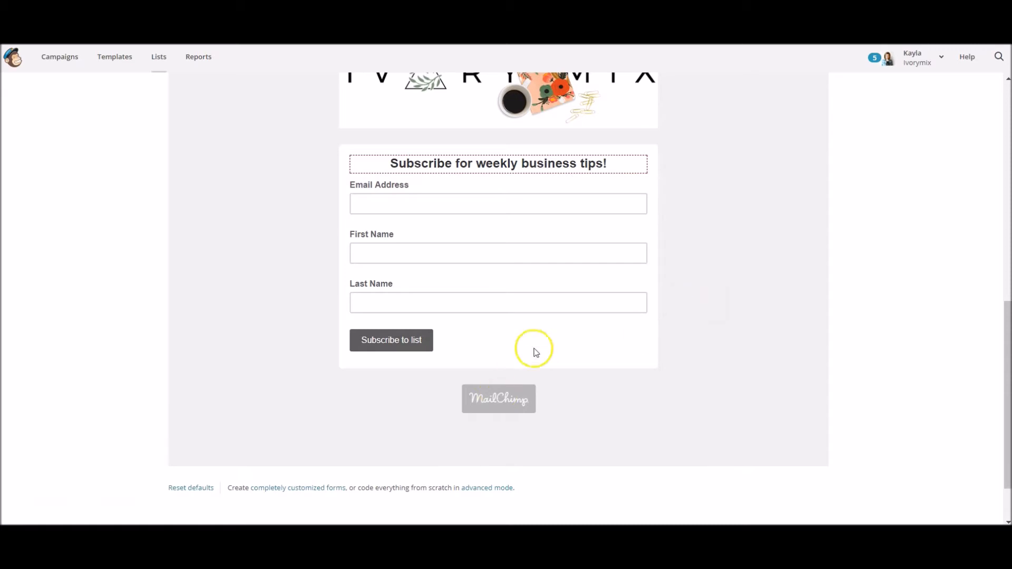
{"action": "left_click", "coordinate": [652, 245]}
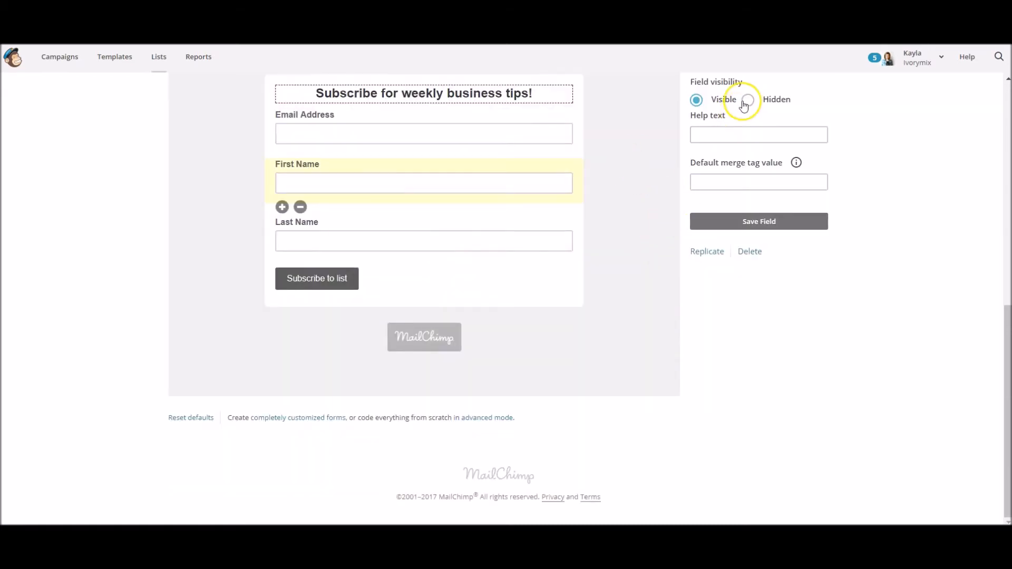
{"action": "left_click", "coordinate": [299, 208]}
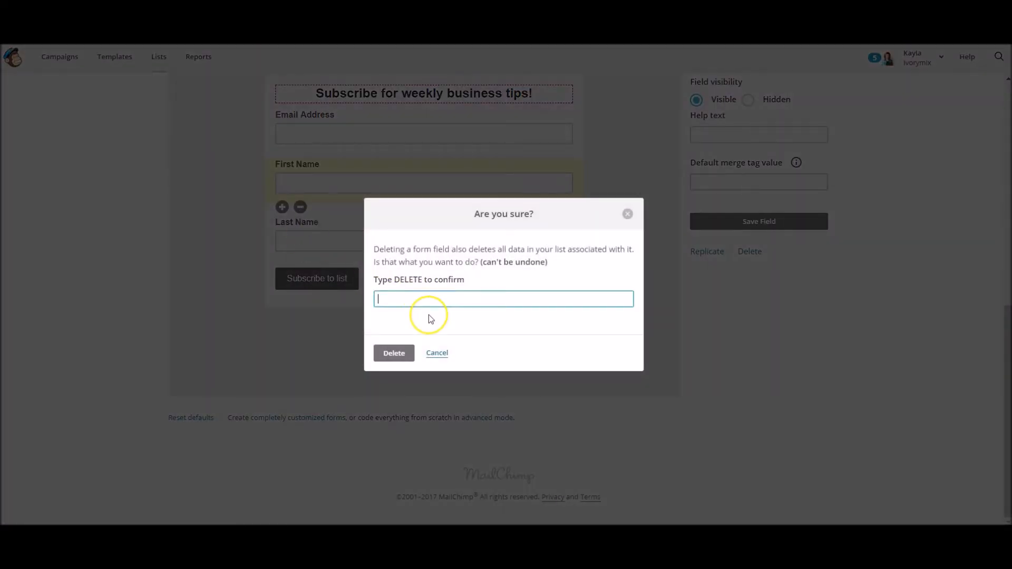
{"action": "type", "text": "DELETE"}
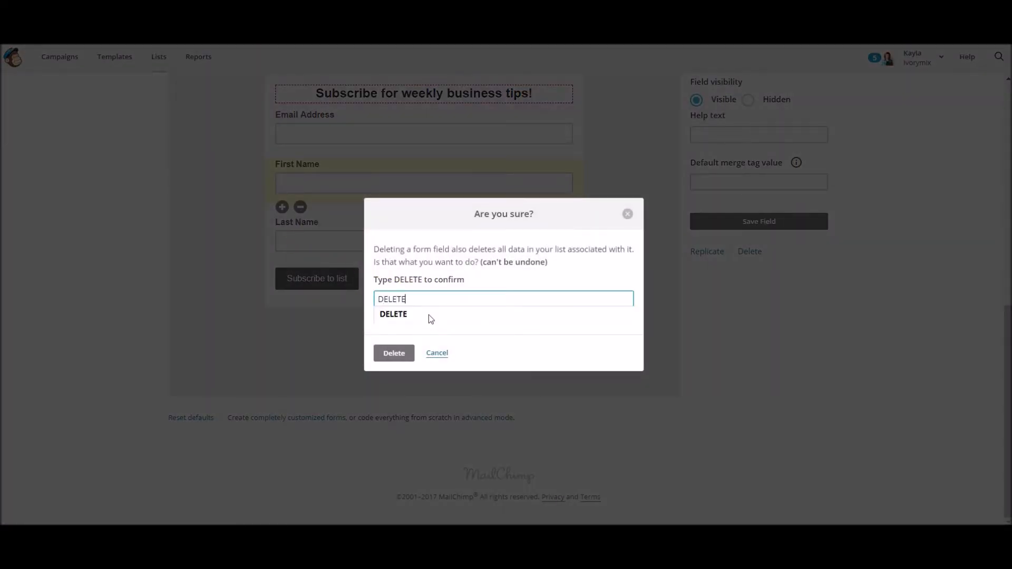
{"action": "left_click", "coordinate": [424, 315]}
{"action": "left_click", "coordinate": [402, 353]}
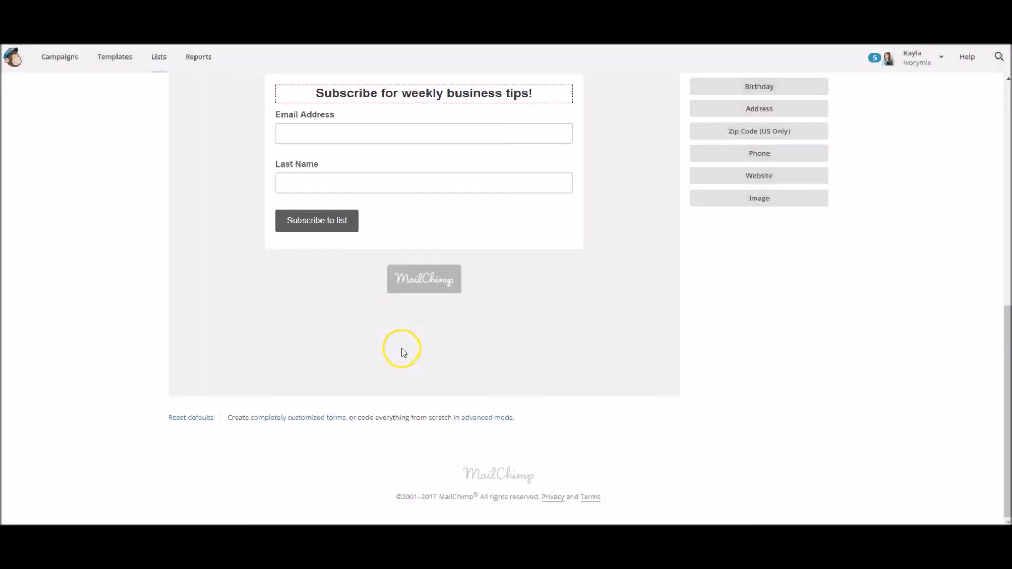
{"action": "scroll", "coordinate": [305, 248], "scroll_direction": "up", "scroll_amount": 8}
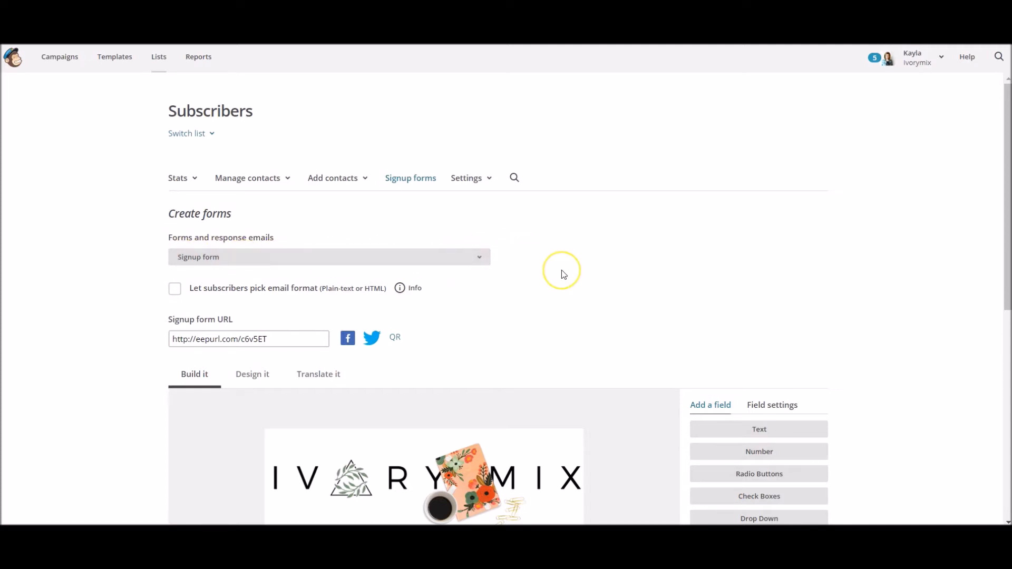
Switch the form editor from the signup form to the Signup thank you page
{"action": "scroll", "coordinate": [561, 270], "scroll_direction": "down", "scroll_amount": 5}
{"action": "scroll", "coordinate": [345, 409], "scroll_direction": "up", "scroll_amount": 5}
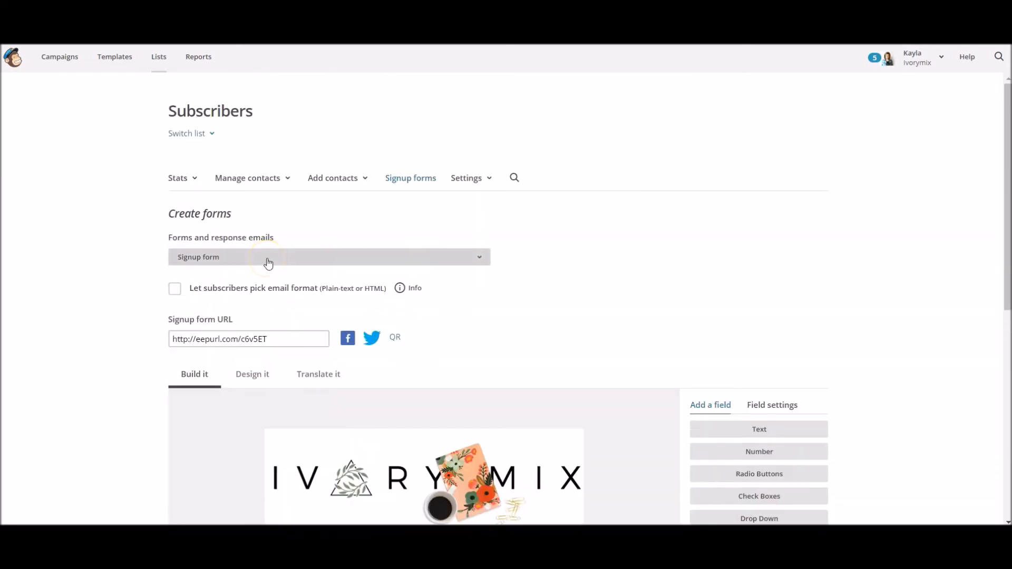
{"action": "left_click", "coordinate": [269, 263]}
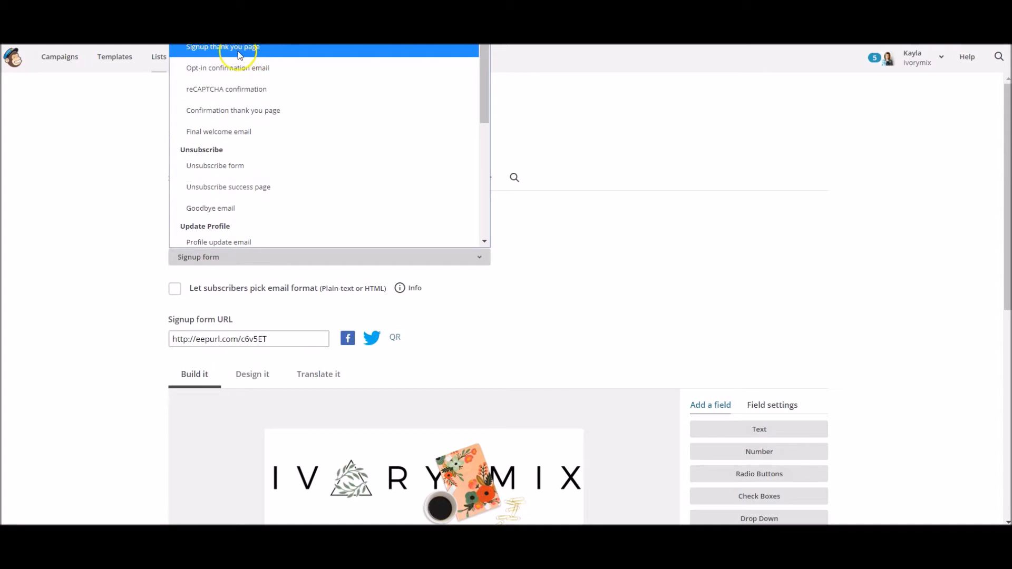
{"action": "left_click", "coordinate": [205, 57]}
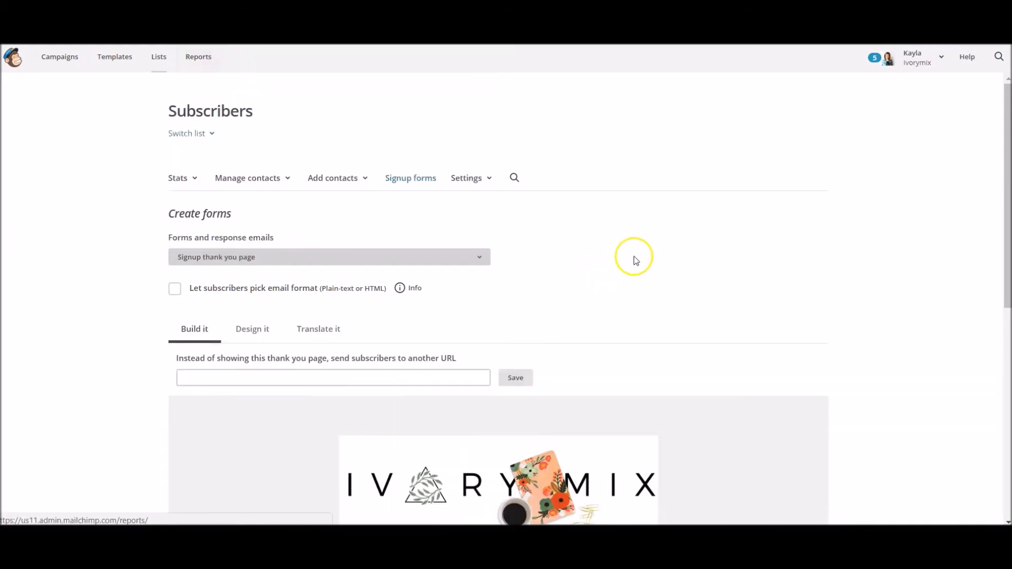
{"action": "scroll", "coordinate": [599, 268], "scroll_direction": "down", "scroll_amount": 7}
{"action": "scroll", "coordinate": [635, 260], "scroll_direction": "up", "scroll_amount": 3}
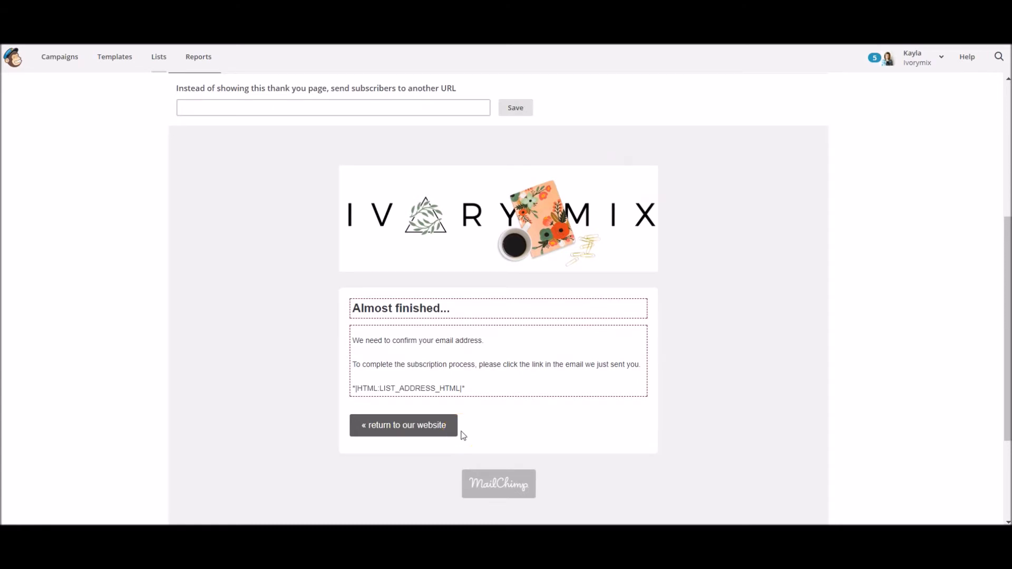
{"action": "mouse_move", "coordinate": [480, 312]}
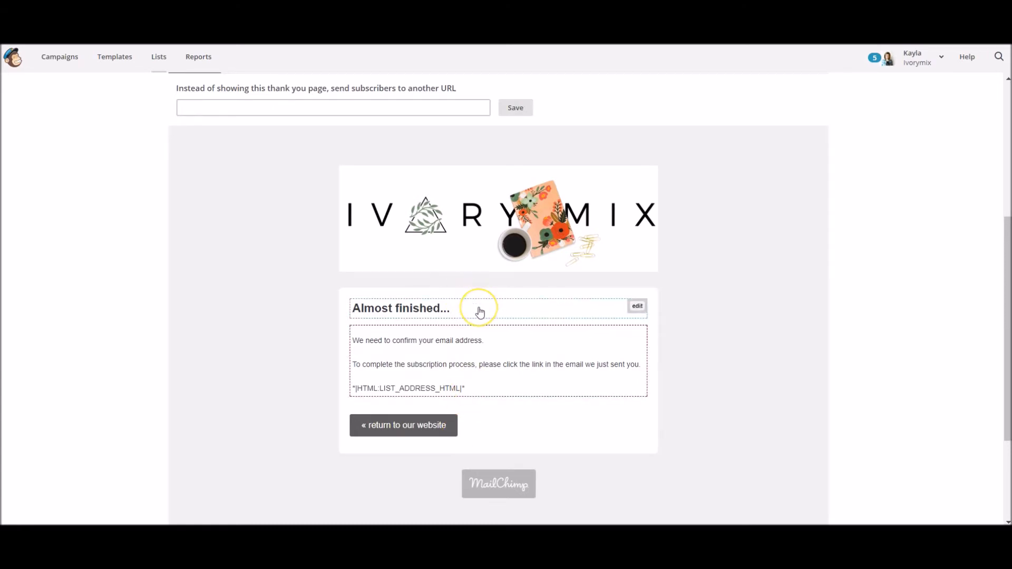
{"action": "left_click", "coordinate": [504, 371]}
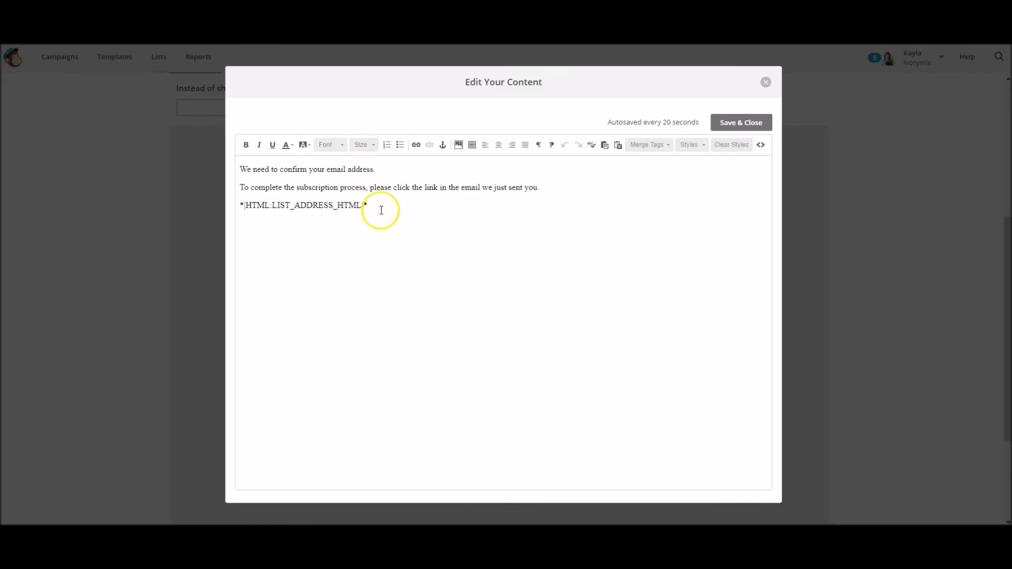
{"action": "left_click", "coordinate": [765, 81]}
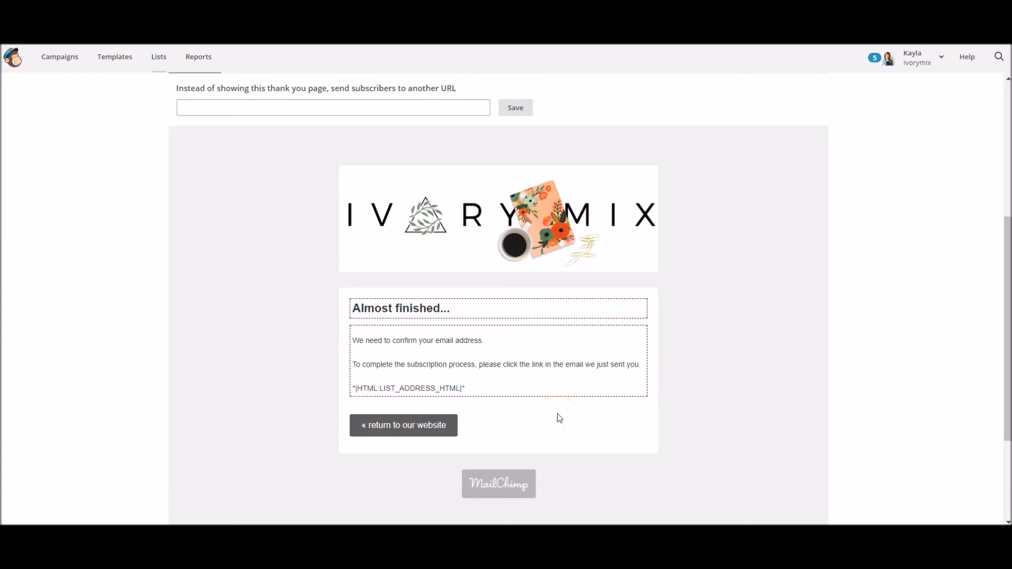
Replace the thank you page's confirmation message with the centered text "DOWNLOAD YOUR FREEBIE"
{"action": "left_click", "coordinate": [496, 373]}
{"action": "left_click_drag", "start_coordinate": [415, 236], "coordinate": [217, 151]}
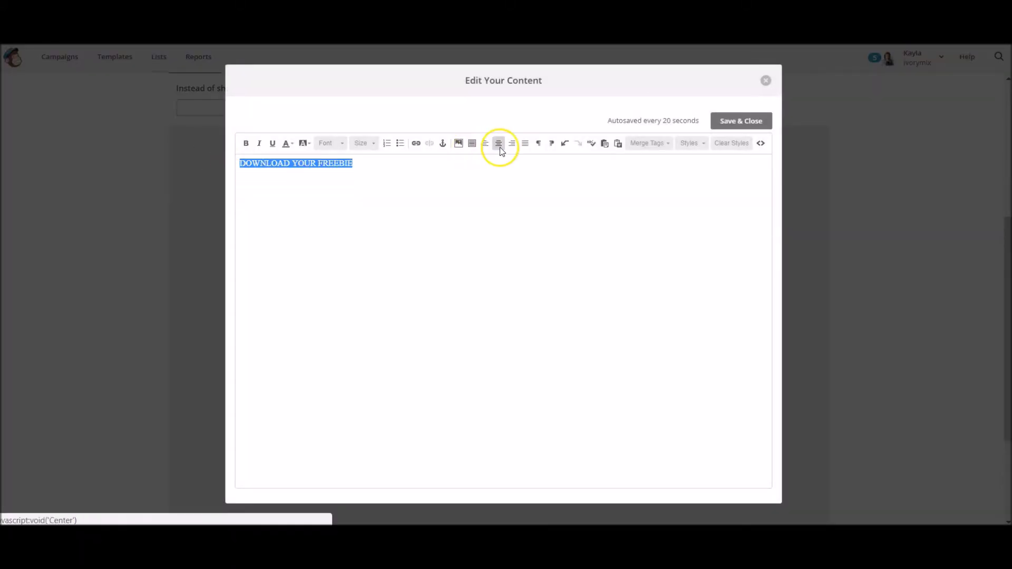
{"action": "left_click", "coordinate": [500, 147]}
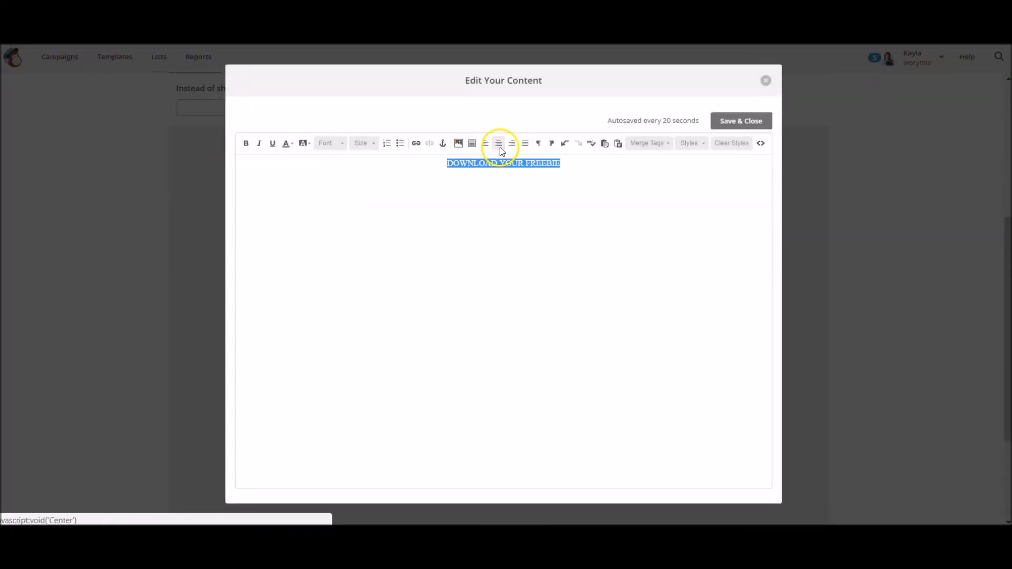
Link "DOWNLOAD YOUR FREEBIE" to the web address of TooTiredBundleDownload.docx on ivorymix.com and save the thank you page's content
{"action": "left_click", "coordinate": [416, 143]}
{"action": "left_click", "coordinate": [426, 304]}
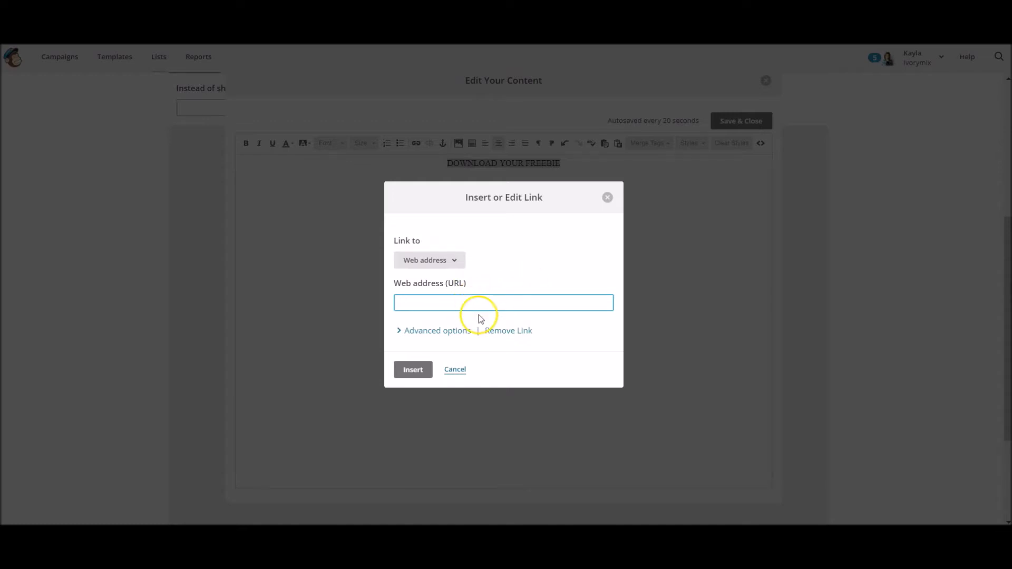
{"action": "left_click", "coordinate": [416, 369]}
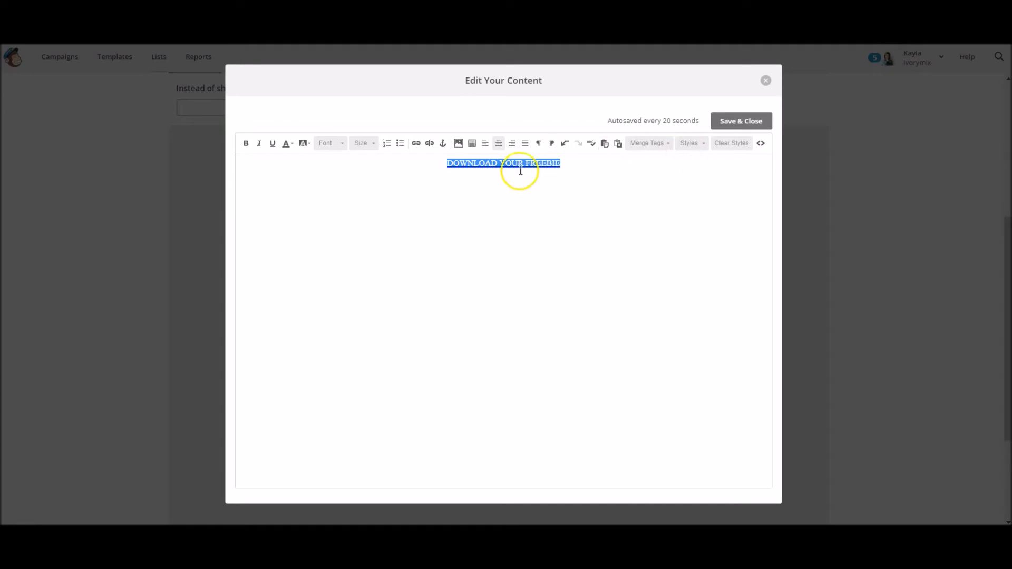
{"action": "left_click", "coordinate": [548, 163]}
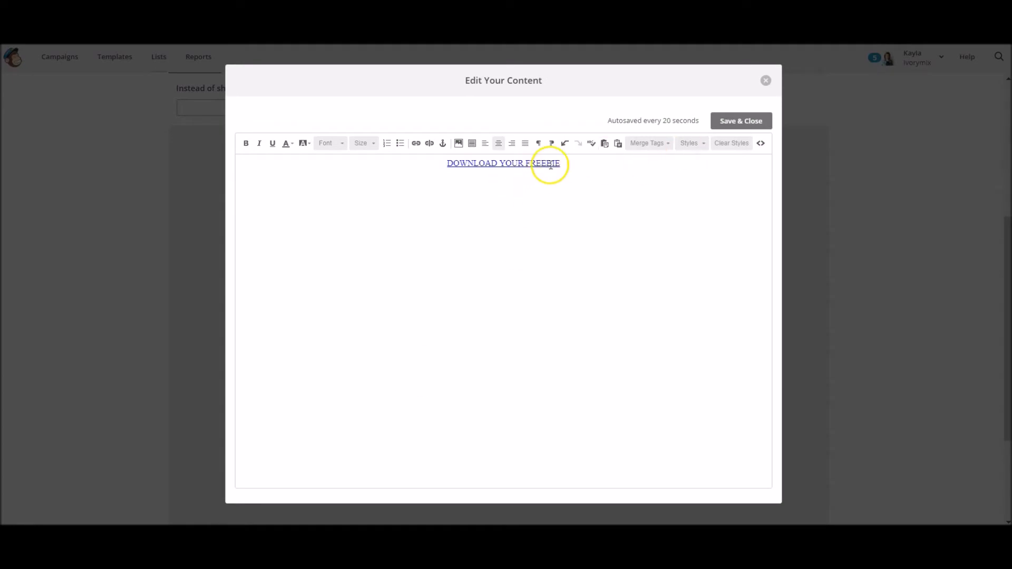
{"action": "left_click", "coordinate": [731, 120]}
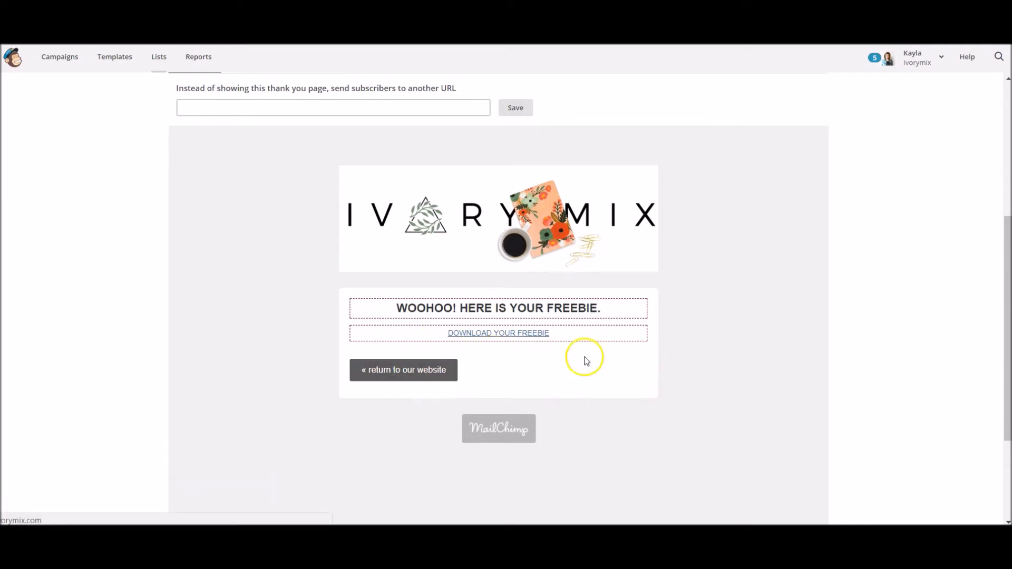
Examine the thank you page's header design settings and the web address behind its download link
{"action": "mouse_move", "coordinate": [515, 334]}
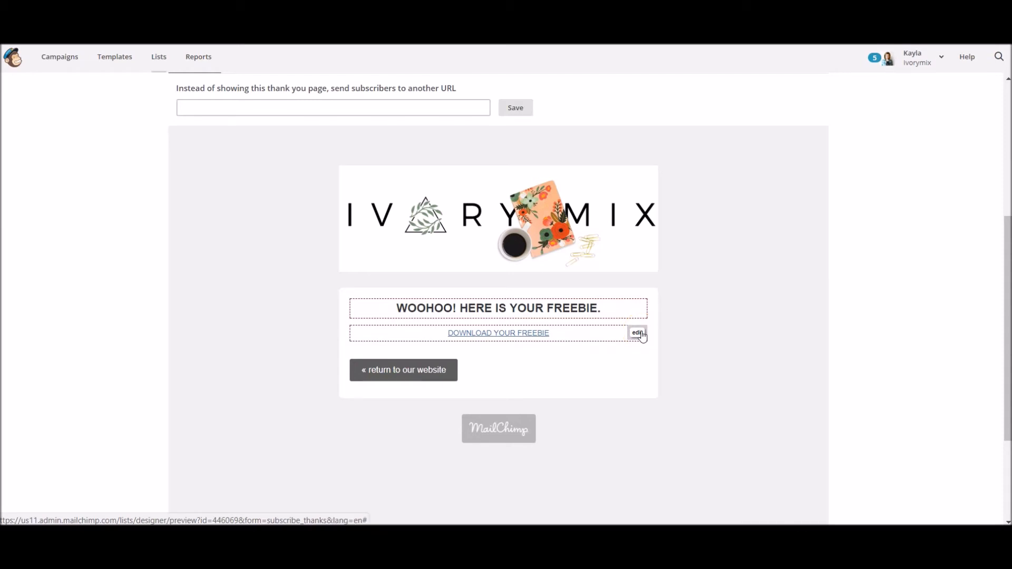
{"action": "scroll", "coordinate": [729, 274], "scroll_direction": "up", "scroll_amount": 3}
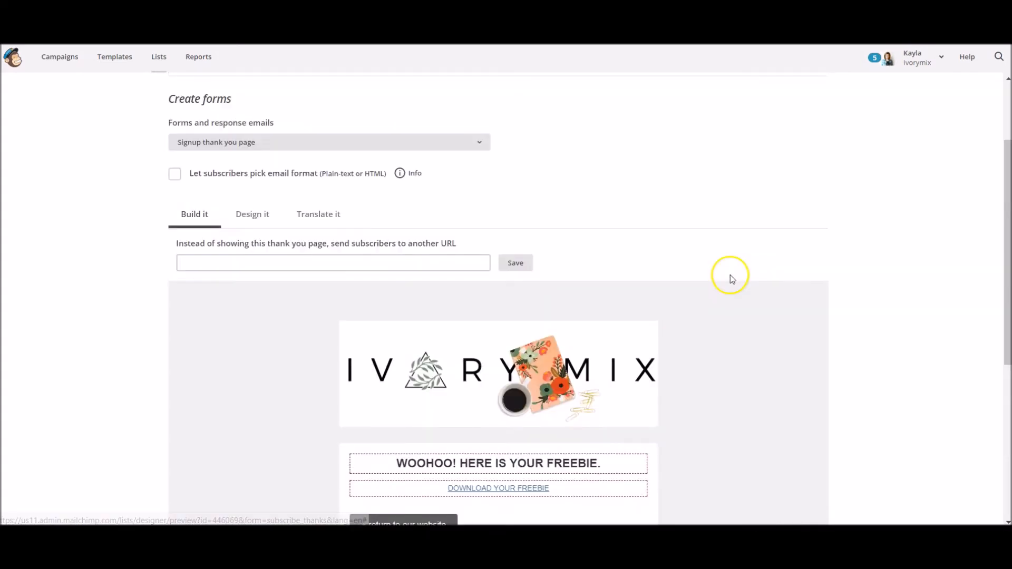
{"action": "left_click", "coordinate": [250, 214]}
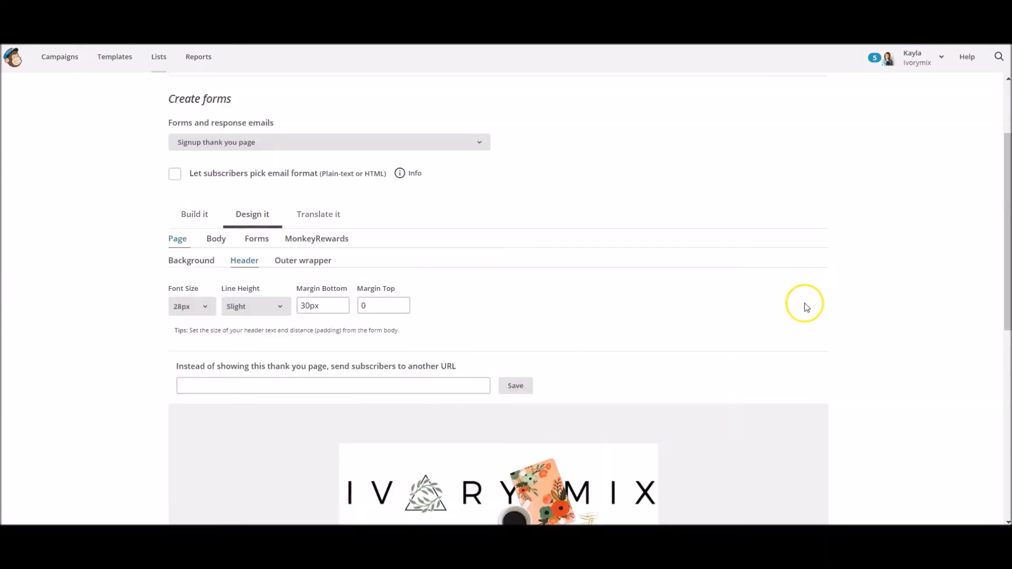
{"action": "scroll", "coordinate": [805, 303], "scroll_direction": "down", "scroll_amount": 1}
{"action": "scroll", "coordinate": [757, 176], "scroll_direction": "down", "scroll_amount": 2}
{"action": "scroll", "coordinate": [757, 176], "scroll_direction": "down", "scroll_amount": 3}
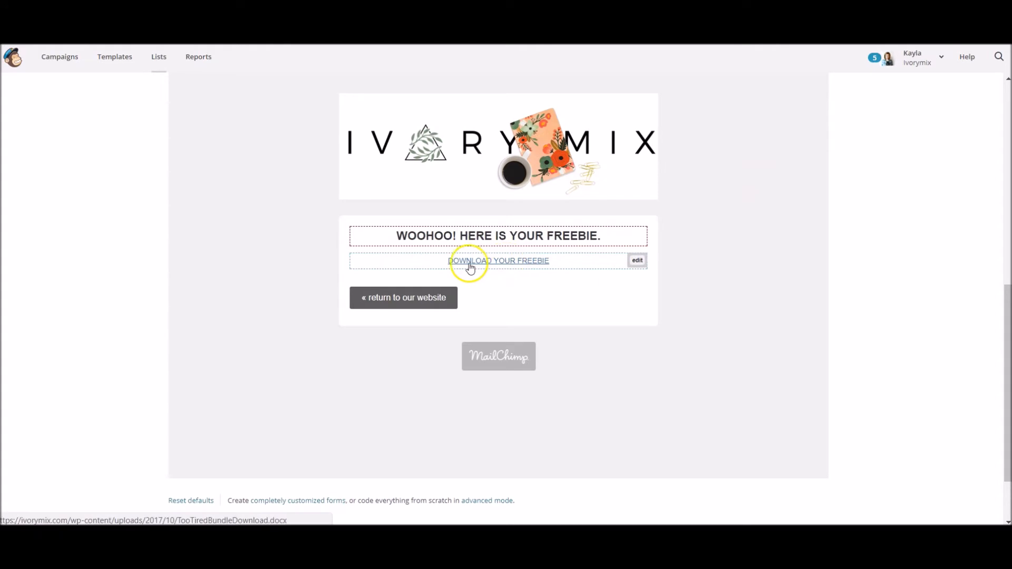
{"action": "left_click", "coordinate": [573, 266]}
{"action": "left_click", "coordinate": [541, 165]}
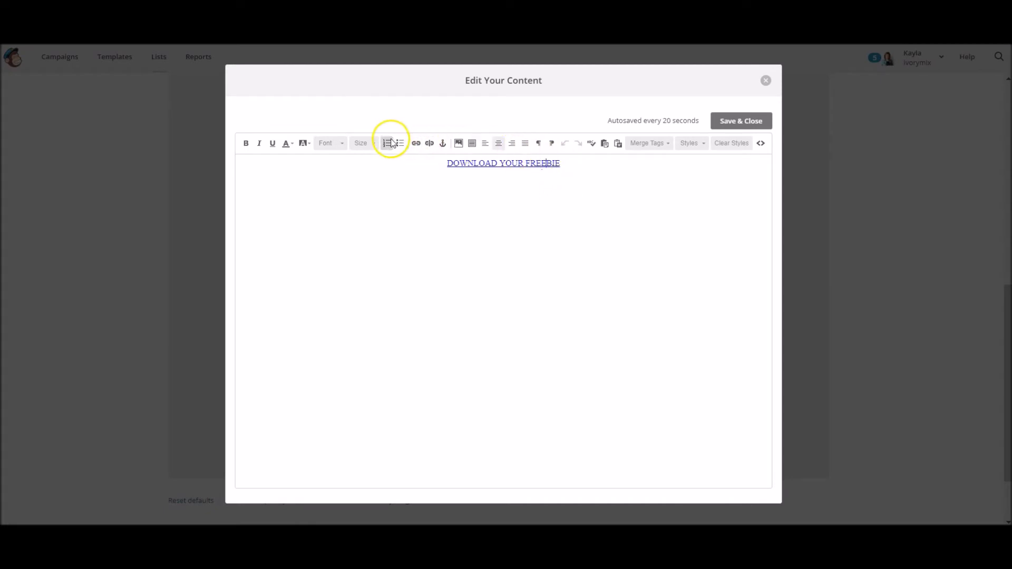
{"action": "left_click", "coordinate": [416, 143]}
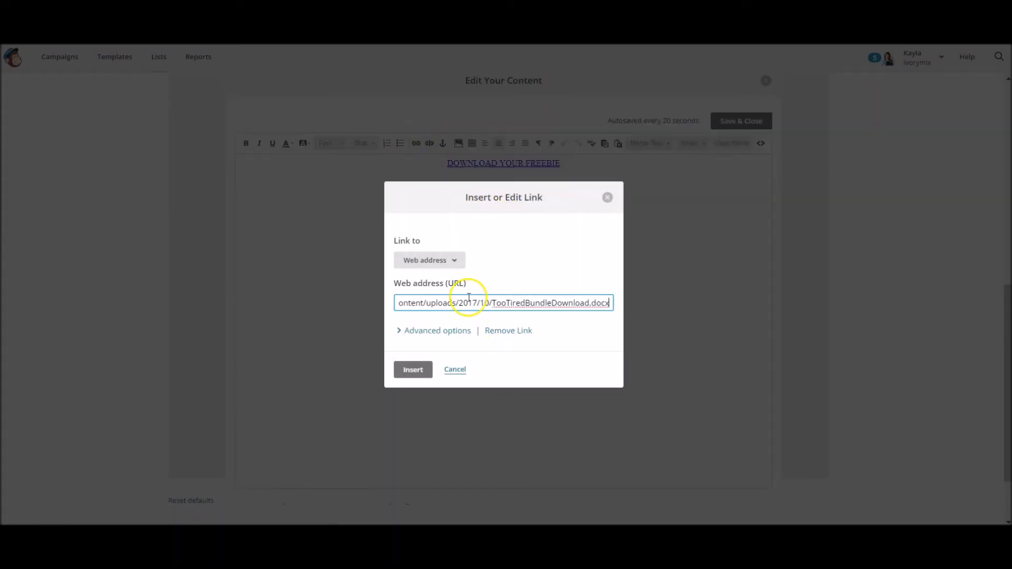
{"action": "left_click", "coordinate": [608, 197]}
{"action": "left_click", "coordinate": [764, 79]}
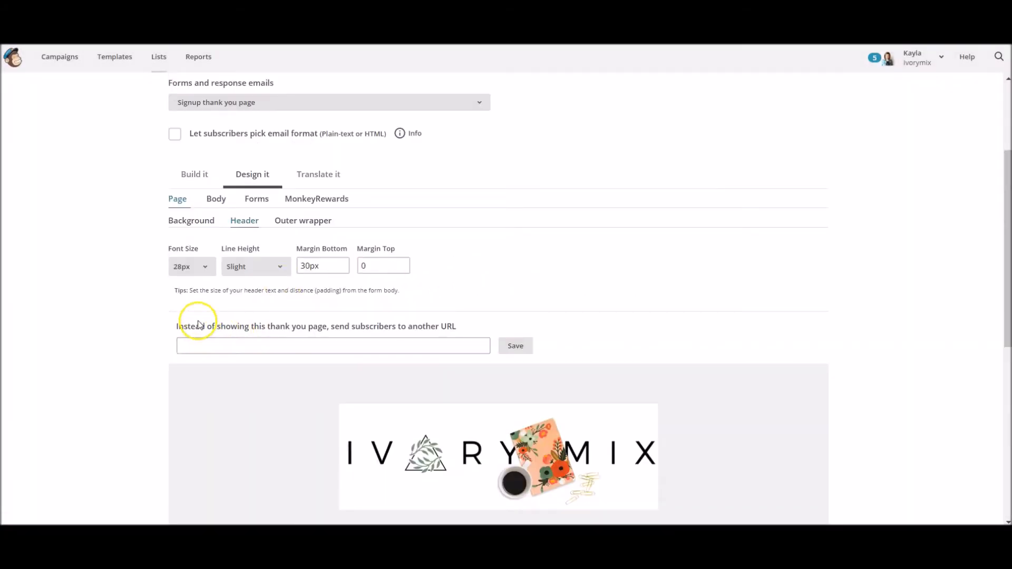
{"action": "left_click", "coordinate": [222, 345]}
{"action": "key", "text": "ctrl+v"}
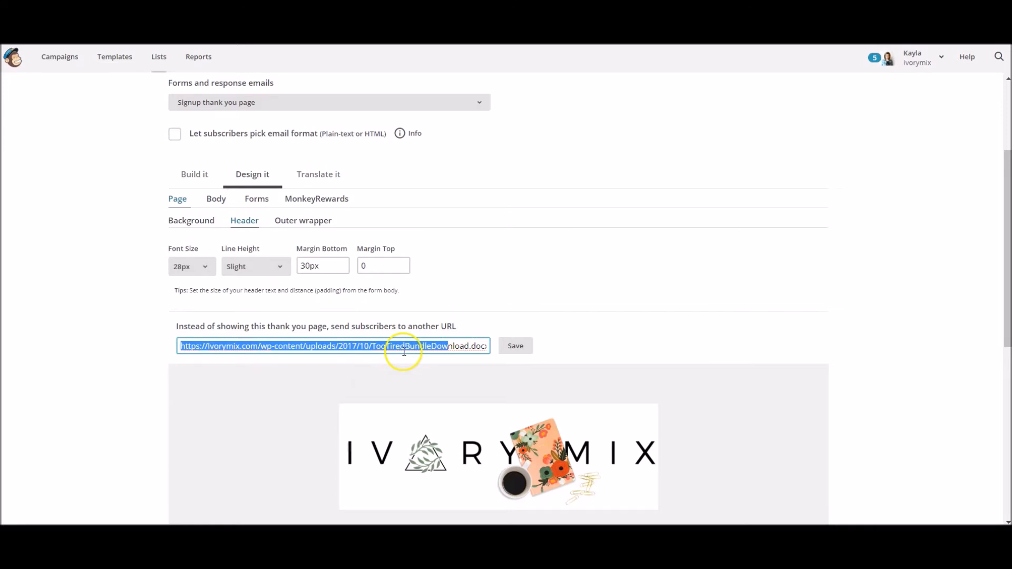
{"action": "left_click", "coordinate": [524, 347]}
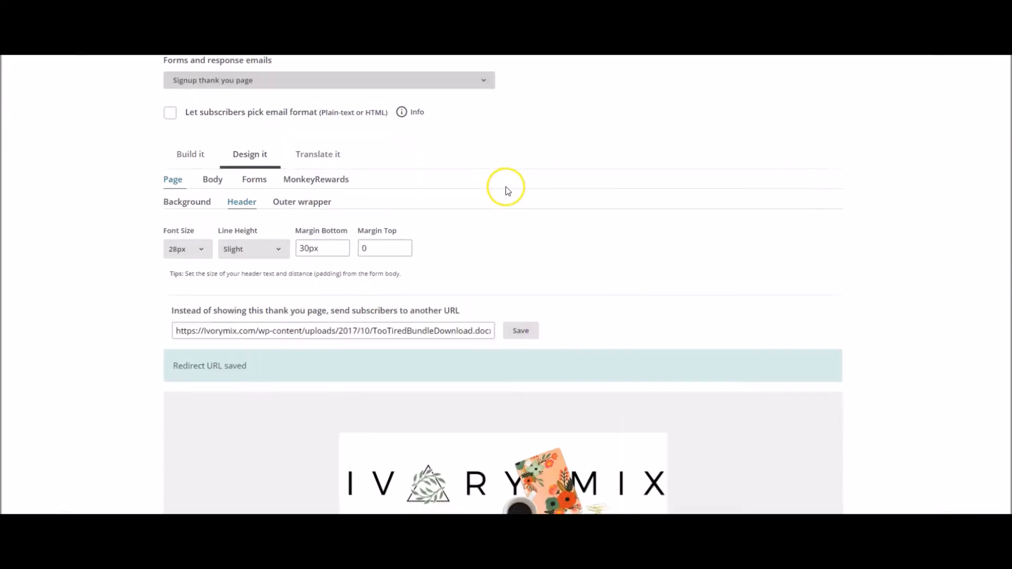
Switch the form editor to the Final welcome email and enable sending it to subscribers
{"action": "scroll", "coordinate": [639, 271], "scroll_direction": "down", "scroll_amount": 6}
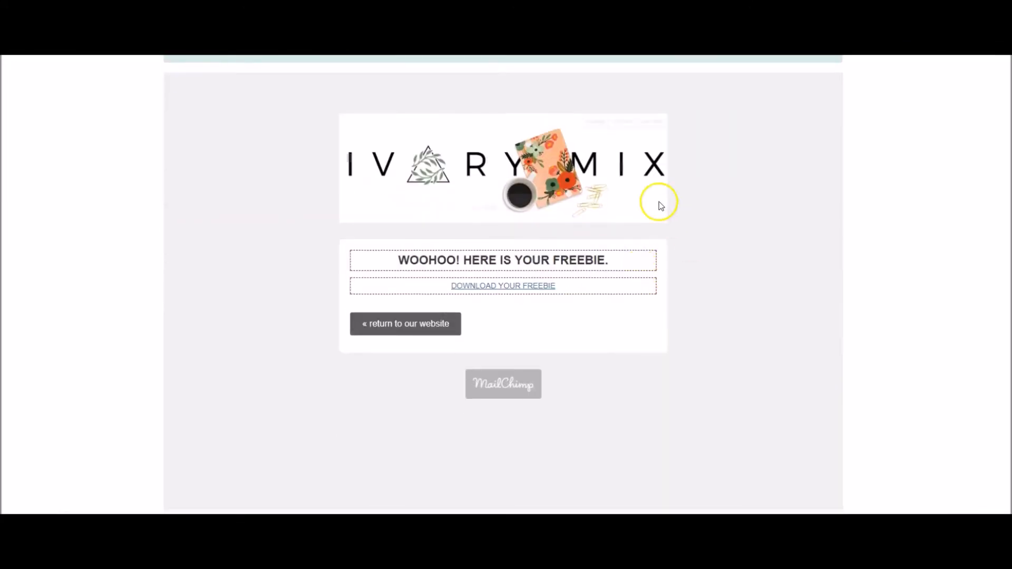
{"action": "scroll", "coordinate": [791, 422], "scroll_direction": "up", "scroll_amount": 3}
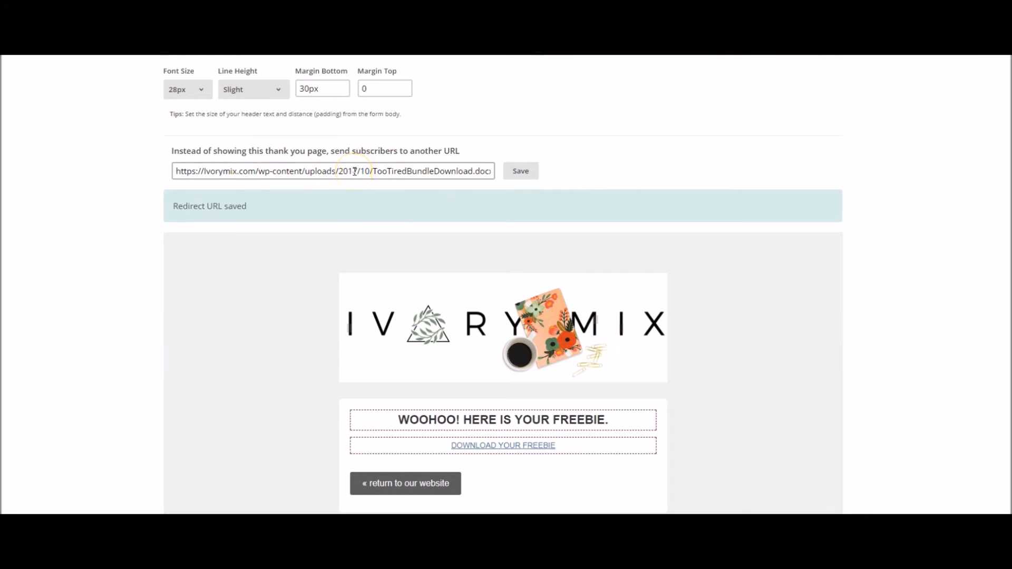
{"action": "scroll", "coordinate": [347, 182], "scroll_direction": "up", "scroll_amount": 6}
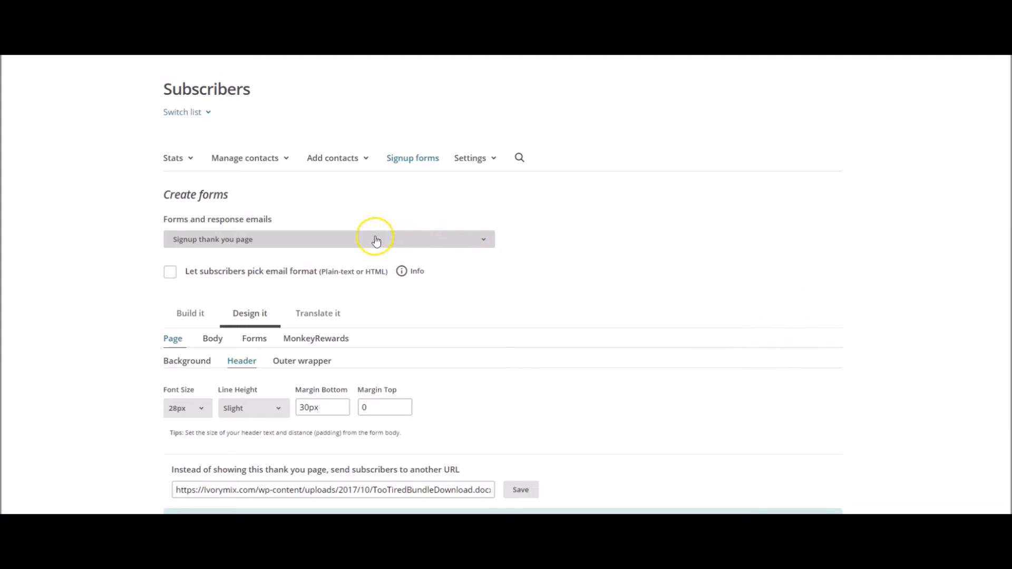
{"action": "left_click", "coordinate": [199, 241]}
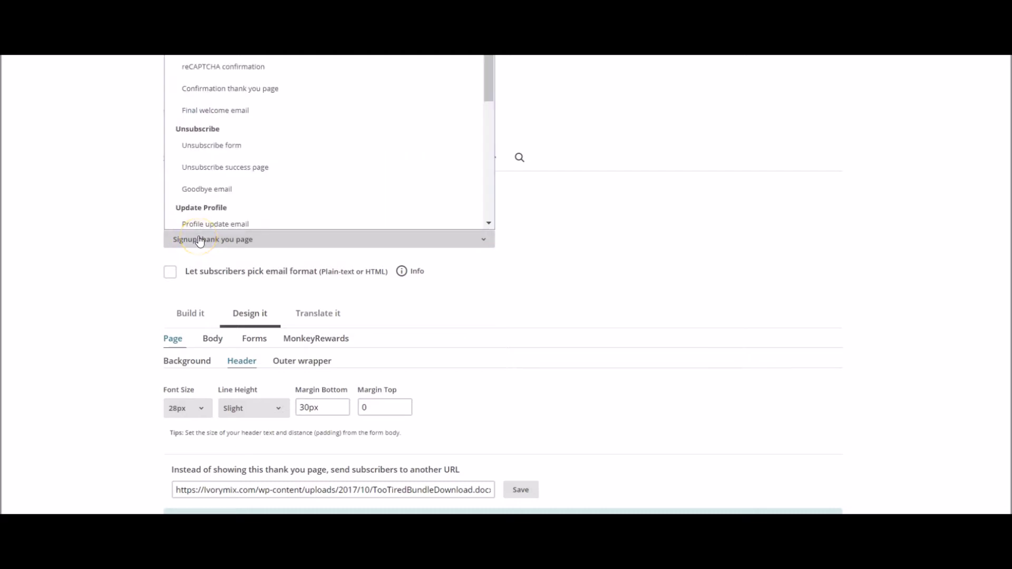
{"action": "left_click", "coordinate": [221, 111]}
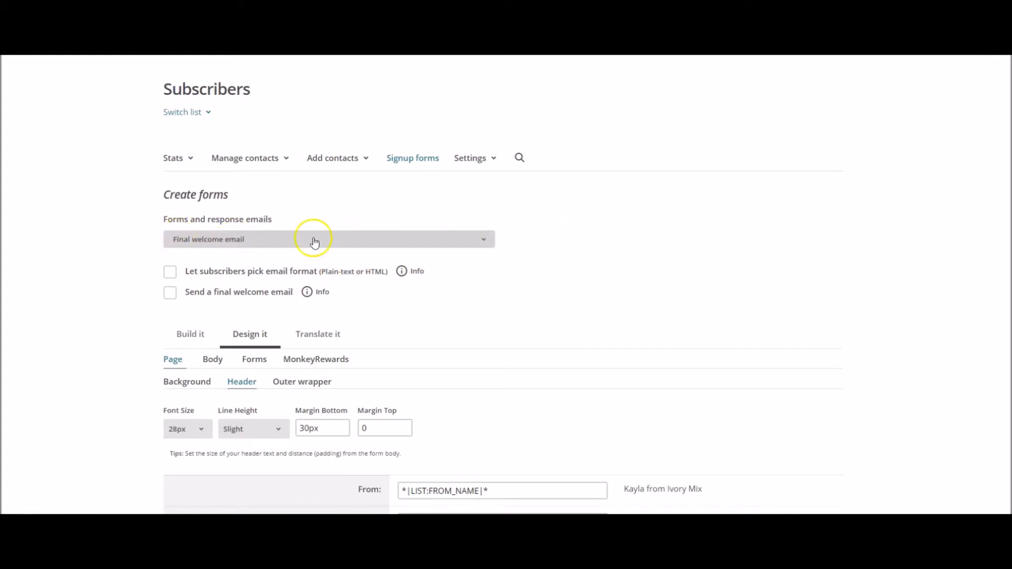
{"action": "scroll", "coordinate": [613, 221], "scroll_direction": "down", "scroll_amount": 1}
{"action": "scroll", "coordinate": [612, 219], "scroll_direction": "down", "scroll_amount": 8}
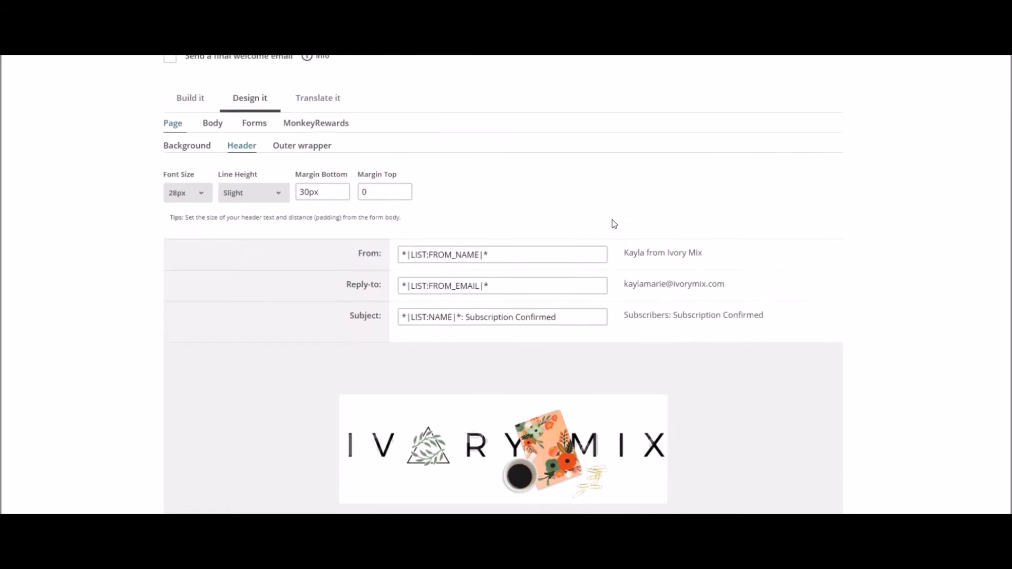
{"action": "scroll", "coordinate": [843, 219], "scroll_direction": "up", "scroll_amount": 7}
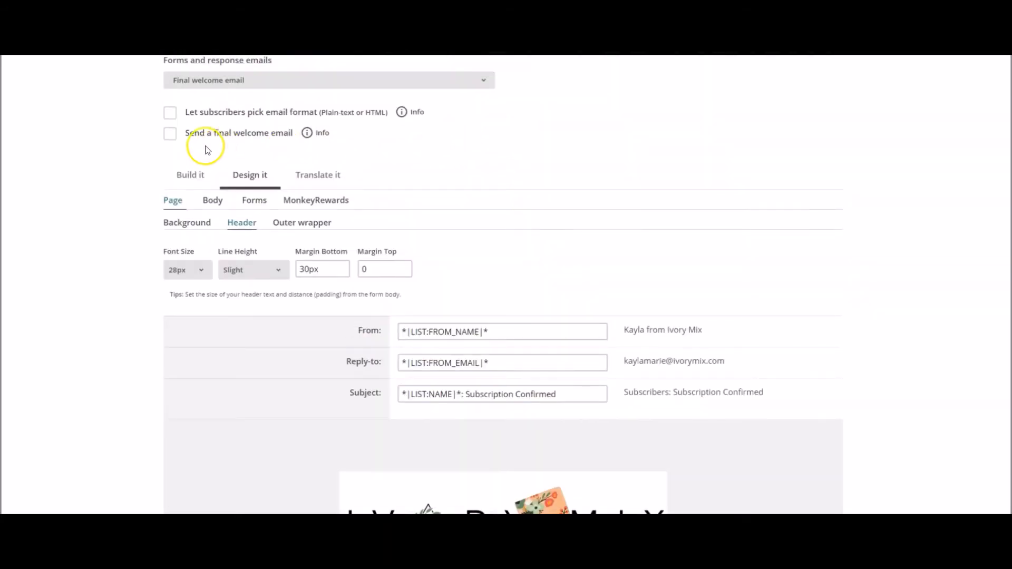
{"action": "left_click", "coordinate": [170, 135]}
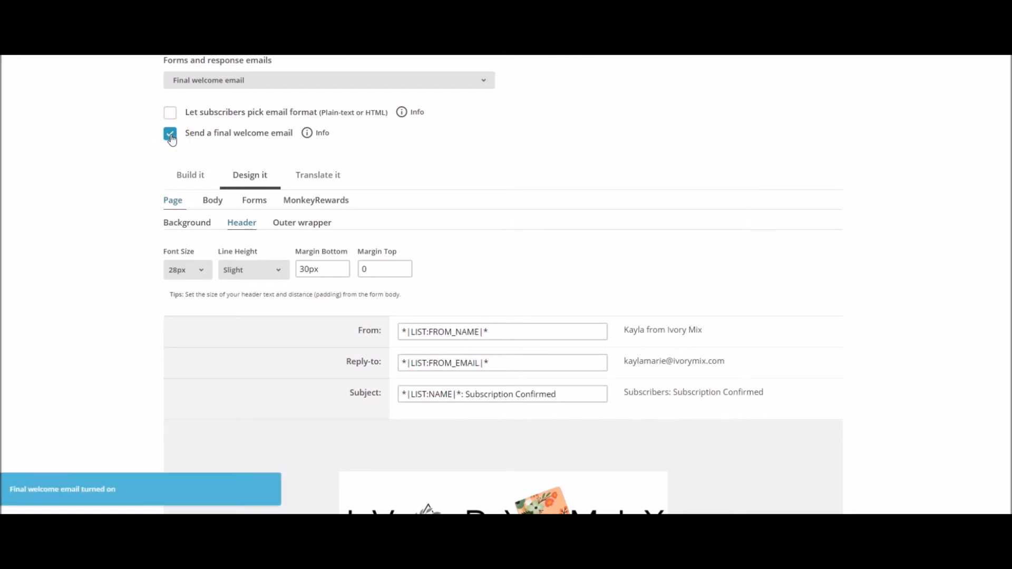
Set the final welcome email's subject to "*|LIST:NAME|*: Welcome to the Club!" and save the email header information
{"action": "left_click", "coordinate": [192, 181]}
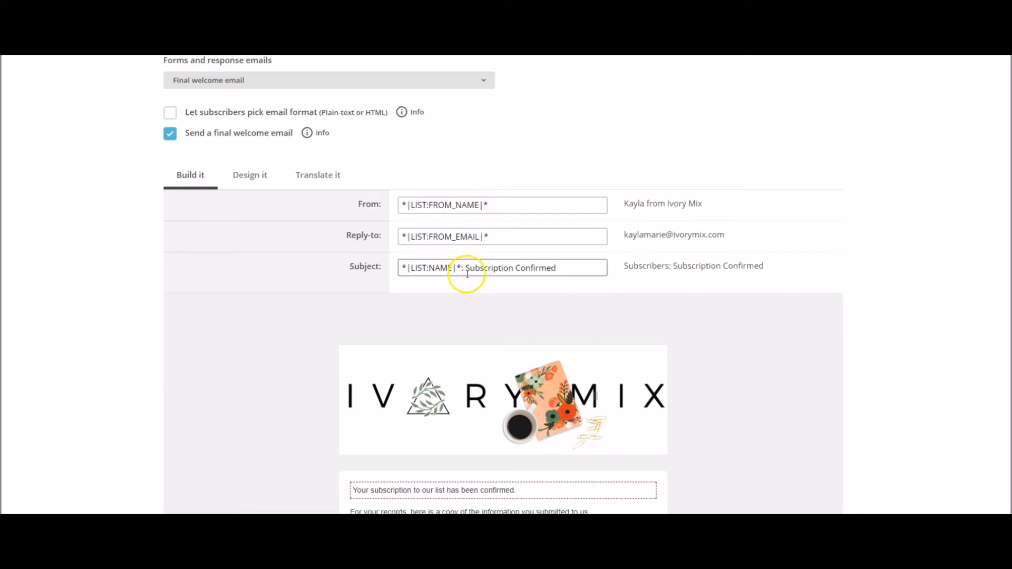
{"action": "left_click_drag", "start_coordinate": [463, 268], "coordinate": [563, 266]}
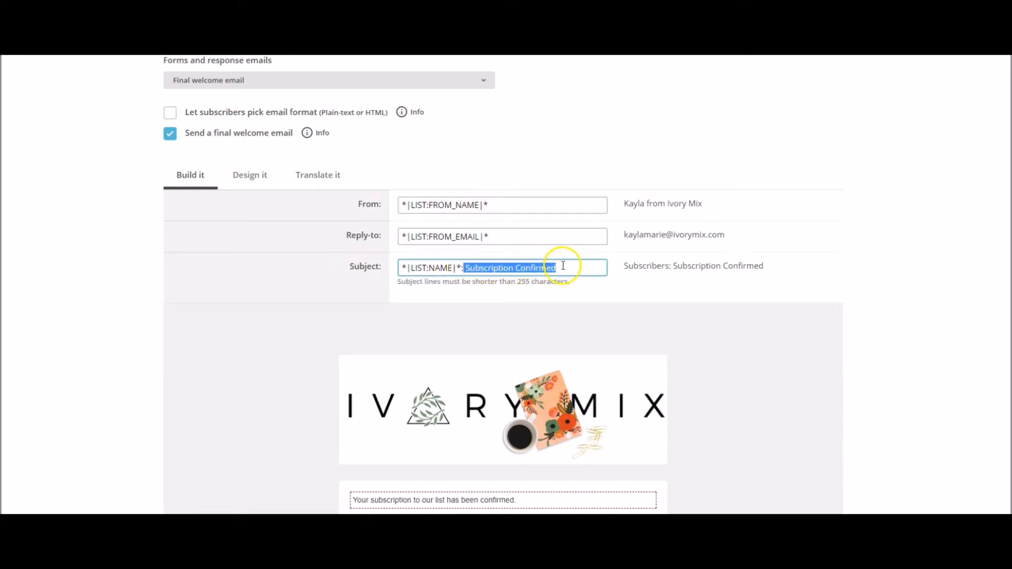
{"action": "key", "text": "BackSpace"}
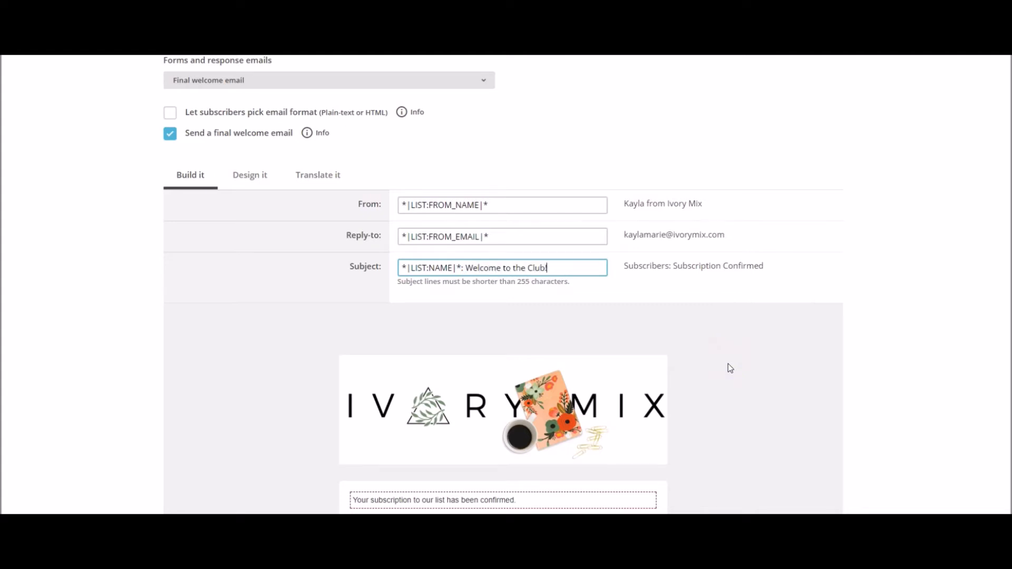
{"action": "left_click", "coordinate": [807, 305]}
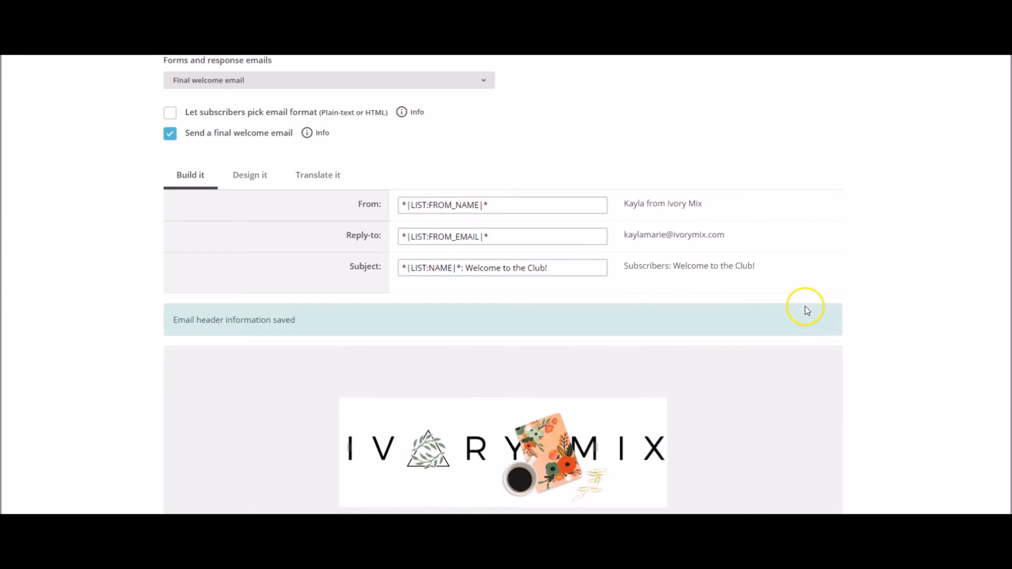
{"action": "scroll", "coordinate": [574, 290], "scroll_direction": "down", "scroll_amount": 3}
{"action": "scroll", "coordinate": [574, 290], "scroll_direction": "down", "scroll_amount": 3}
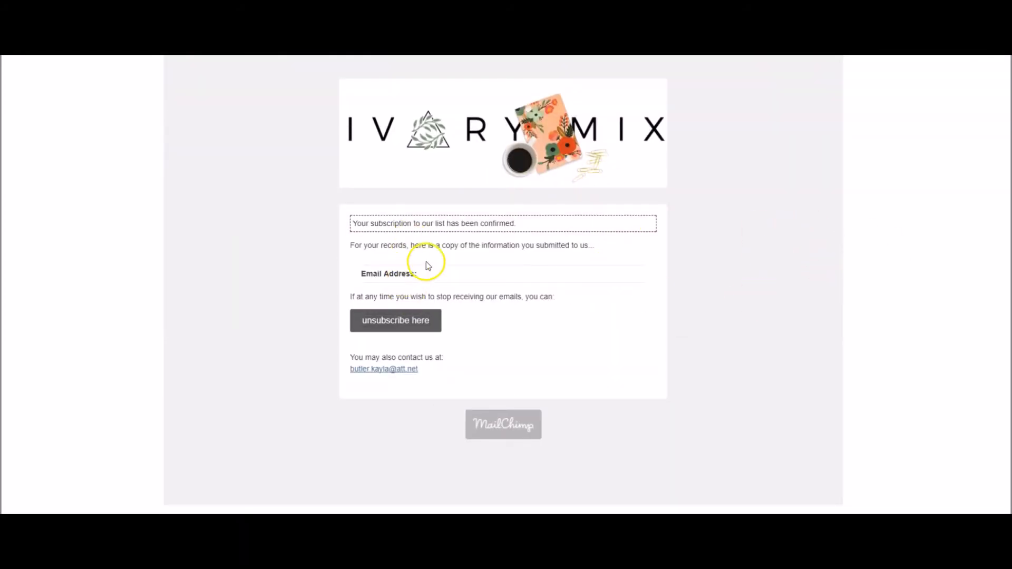
Replace the welcome email's confirmation text with the heading "Welcome to the club!", the line "Join the Facebook Group Here: {insert link}" and a laptop photo
{"action": "left_click", "coordinate": [473, 238]}
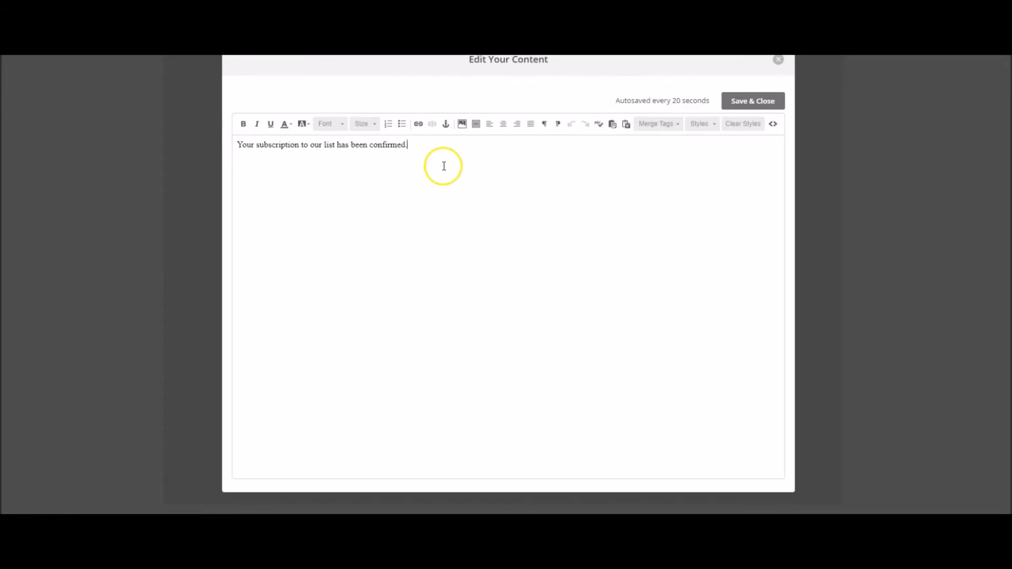
{"action": "left_click_drag", "start_coordinate": [443, 165], "coordinate": [199, 147]}
{"action": "type", "text": "Welcome to the club"}
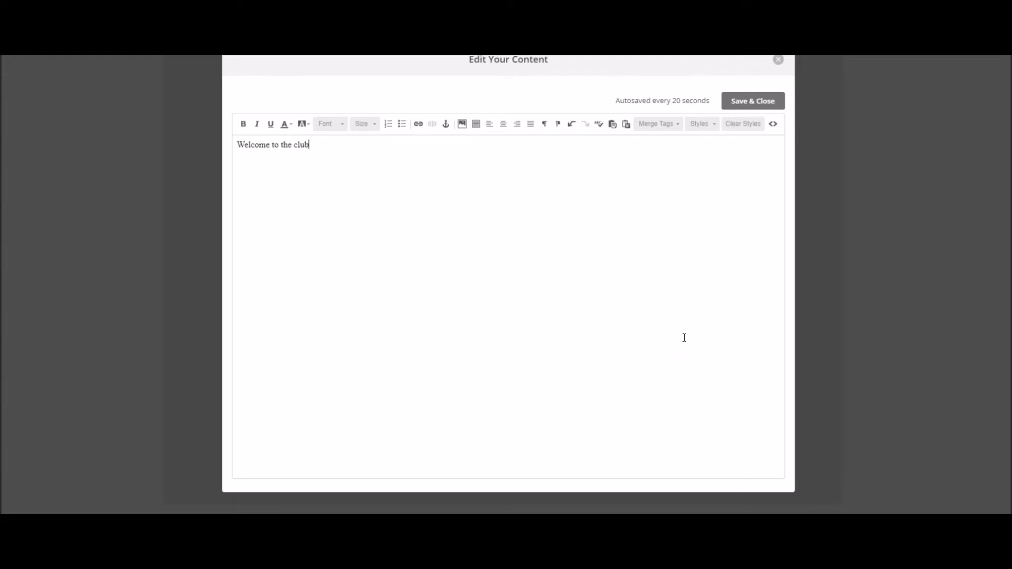
{"action": "left_click", "coordinate": [606, 380]}
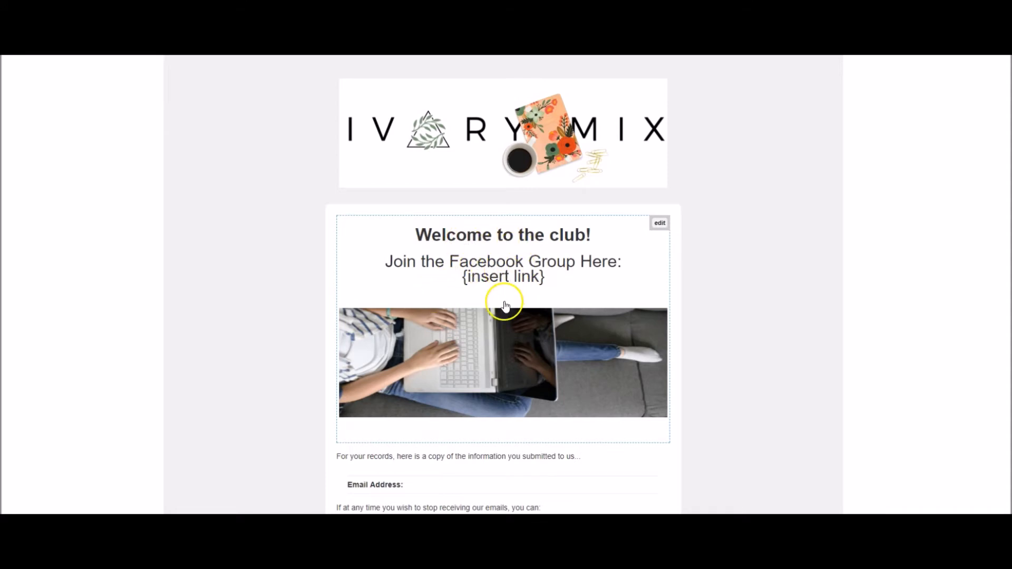
Review the edited final welcome email and its header details, check the Signup thank you page, and return to the Final welcome email
{"action": "scroll", "coordinate": [504, 301], "scroll_direction": "down", "scroll_amount": 3}
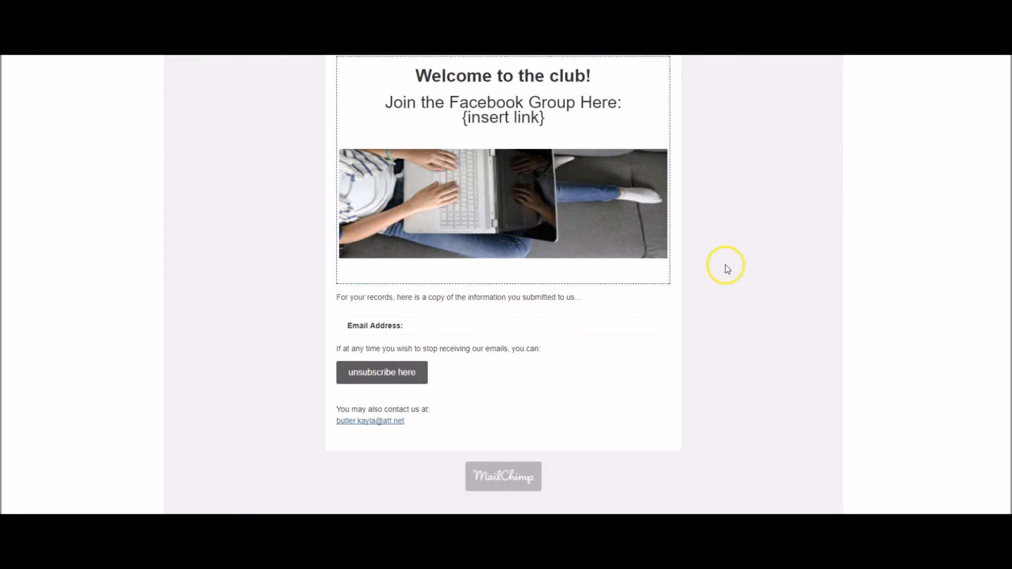
{"action": "scroll", "coordinate": [722, 266], "scroll_direction": "up", "scroll_amount": 6}
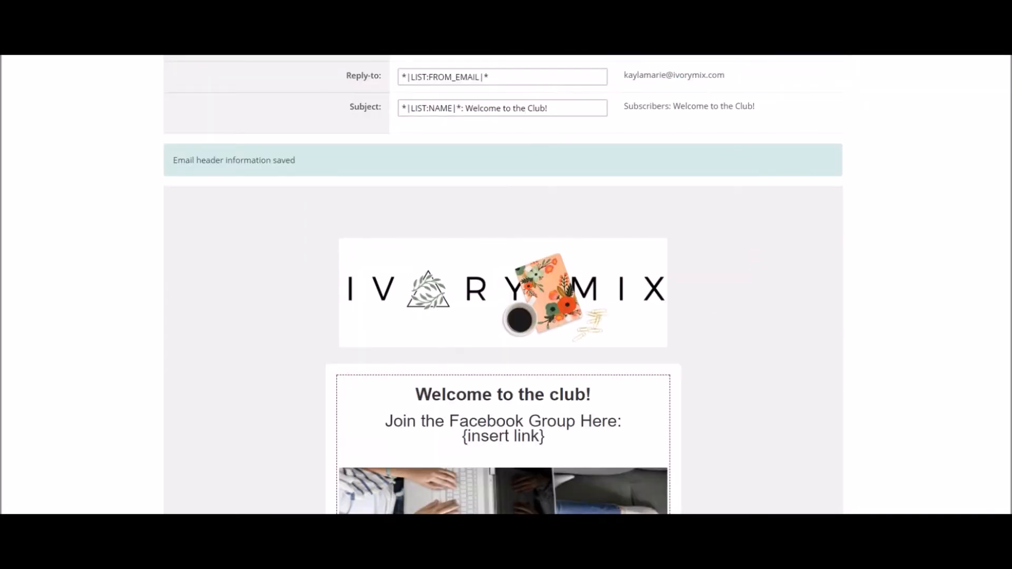
{"action": "scroll", "coordinate": [445, 241], "scroll_direction": "up", "scroll_amount": 5}
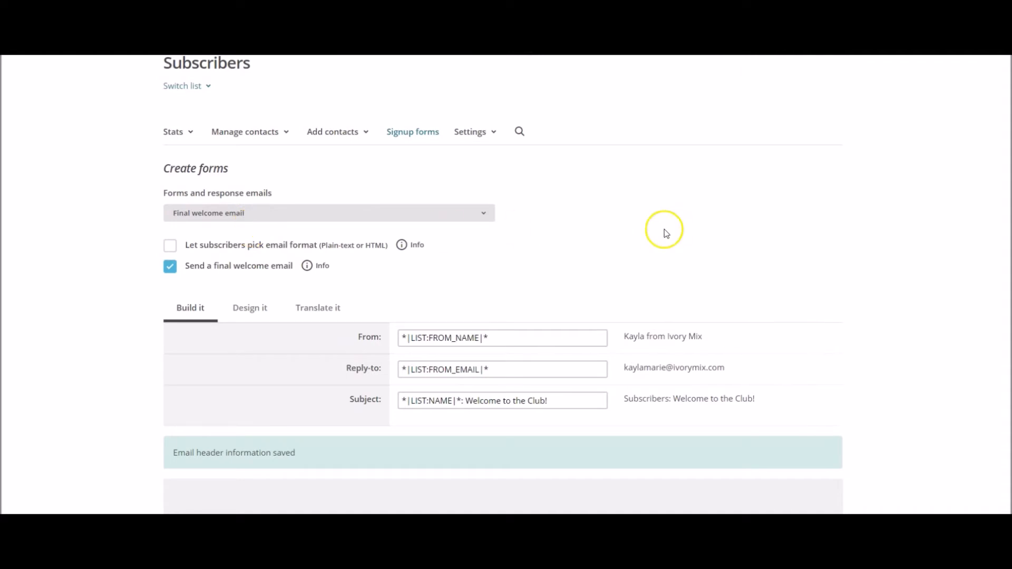
{"action": "left_click", "coordinate": [429, 212]}
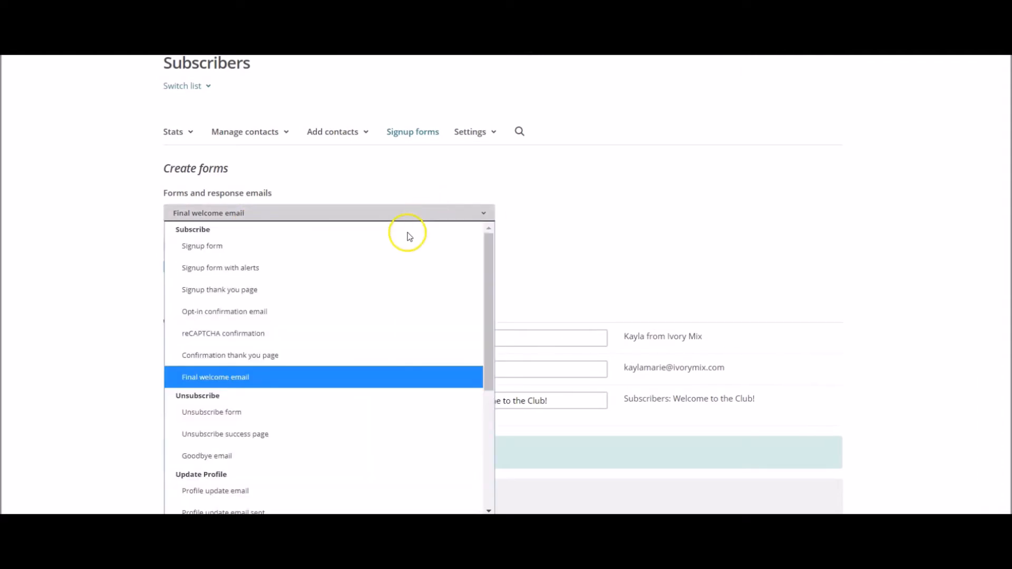
{"action": "left_click", "coordinate": [280, 290]}
{"action": "scroll", "coordinate": [840, 251], "scroll_direction": "down", "scroll_amount": 3}
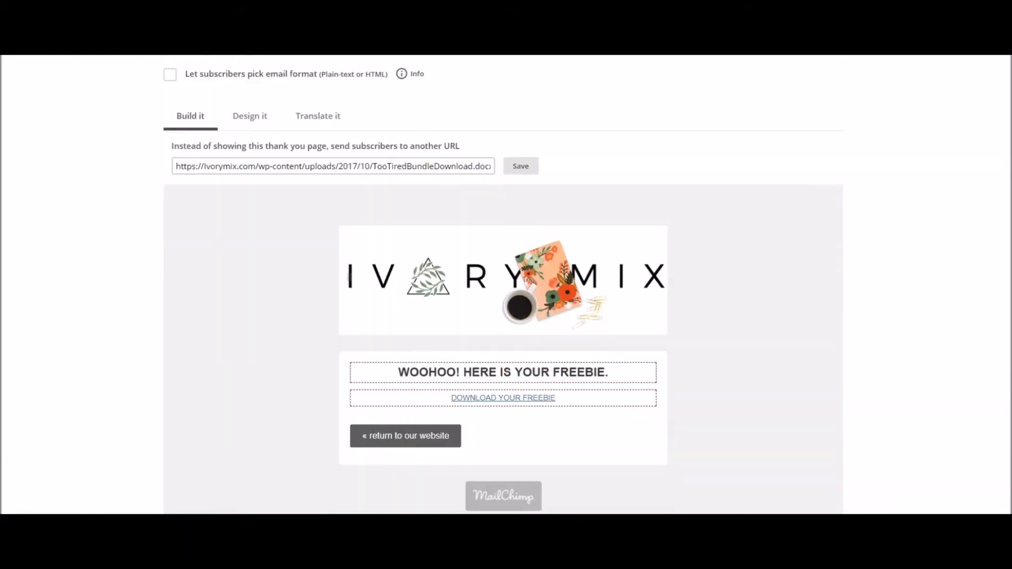
{"action": "scroll", "coordinate": [504, 284], "scroll_direction": "down", "scroll_amount": 1}
{"action": "scroll", "coordinate": [545, 236], "scroll_direction": "up", "scroll_amount": 5}
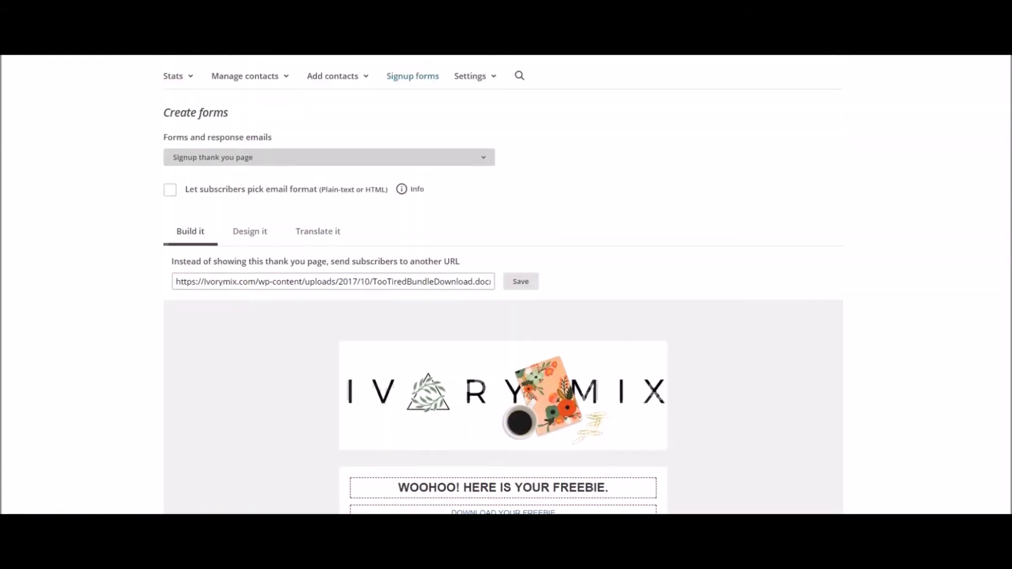
{"action": "left_click", "coordinate": [400, 216]}
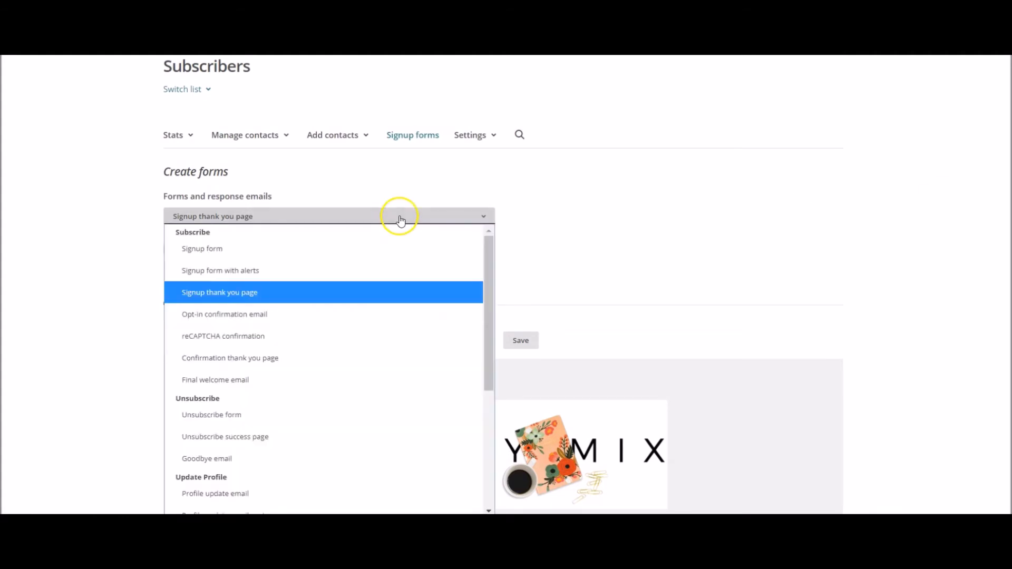
{"action": "left_click", "coordinate": [264, 380]}
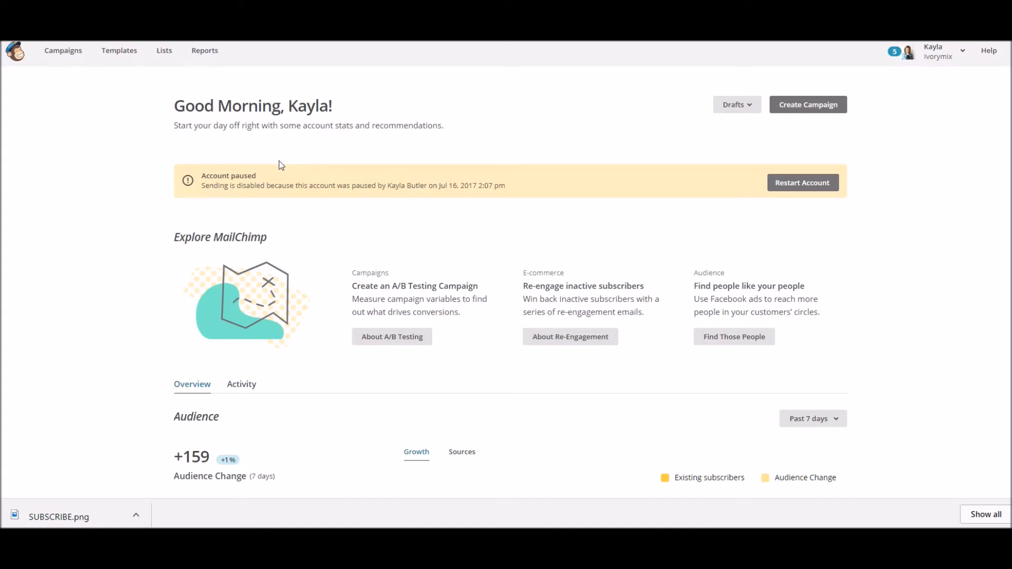
Create a regular email campaign named "Monday Newsletter week2"
{"action": "left_click", "coordinate": [58, 55]}
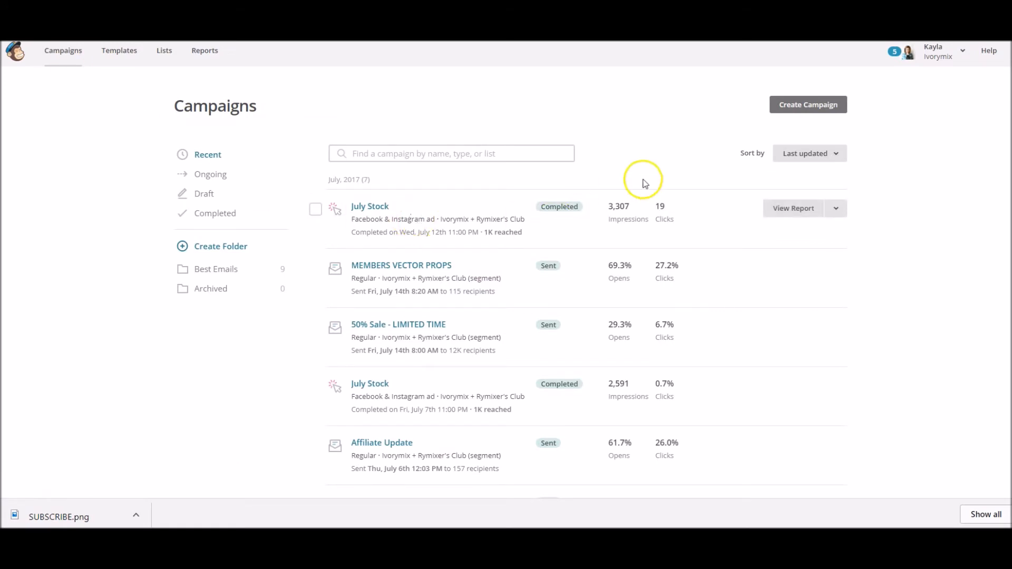
{"action": "scroll", "coordinate": [452, 285], "scroll_direction": "down", "scroll_amount": 10}
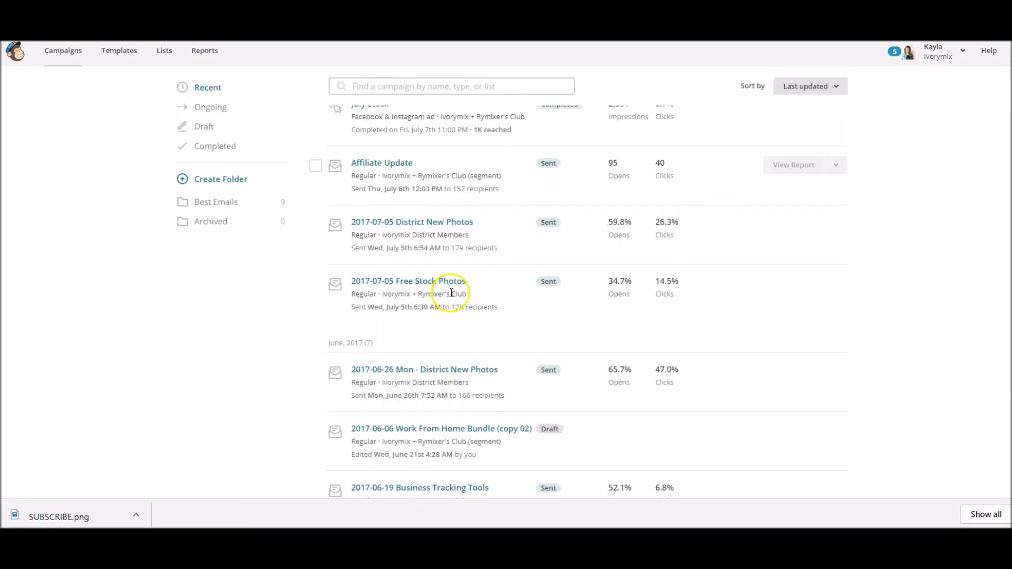
{"action": "scroll", "coordinate": [453, 298], "scroll_direction": "down", "scroll_amount": 9}
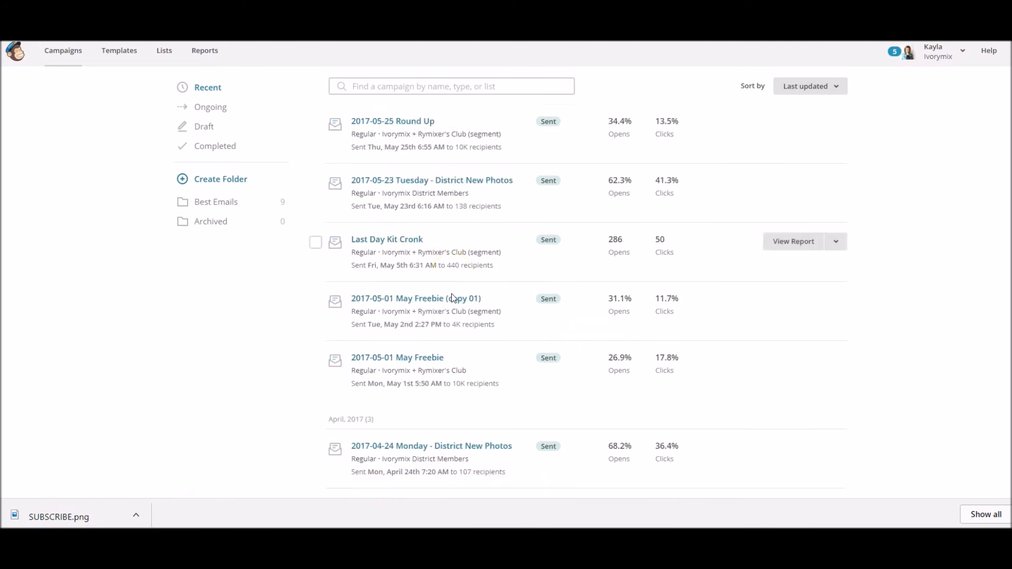
{"action": "scroll", "coordinate": [484, 451], "scroll_direction": "up", "scroll_amount": 20}
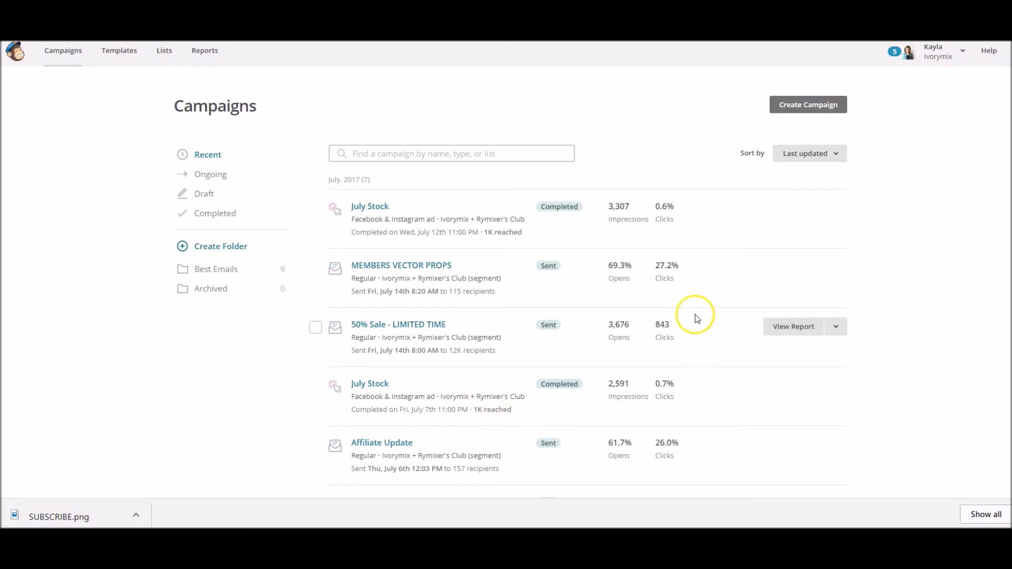
{"action": "left_click", "coordinate": [810, 112]}
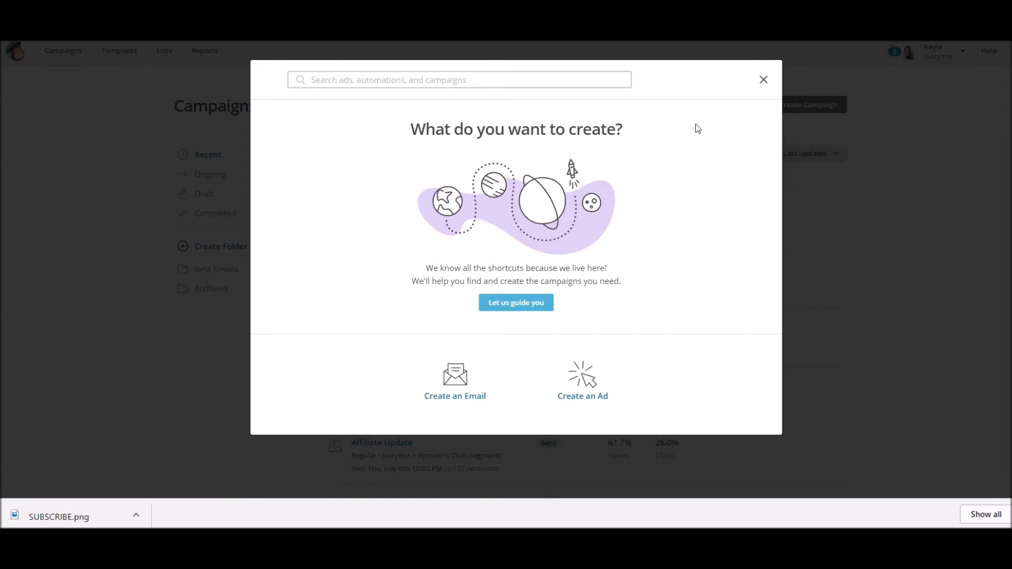
{"action": "left_click", "coordinate": [456, 393]}
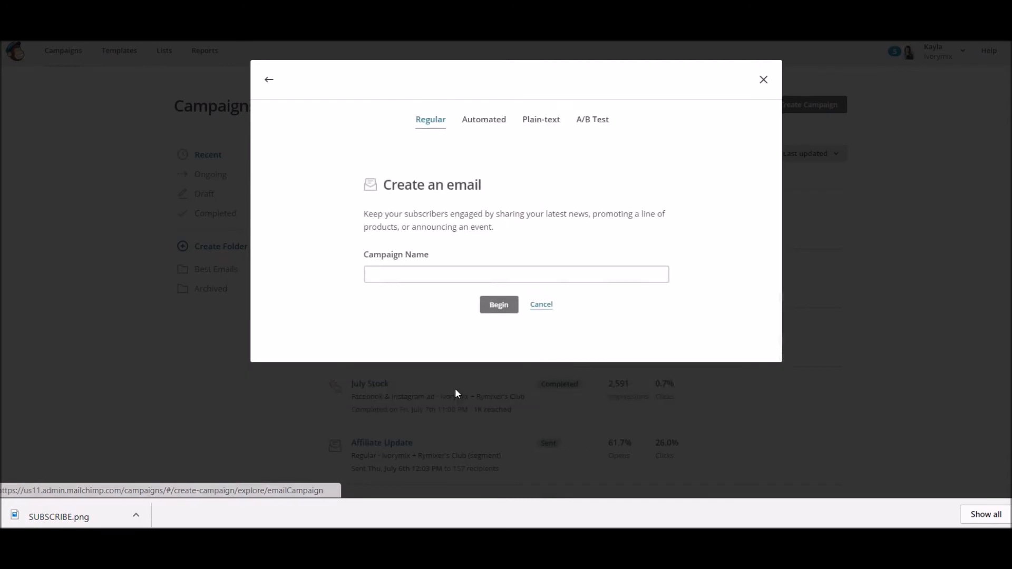
{"action": "left_click", "coordinate": [453, 280]}
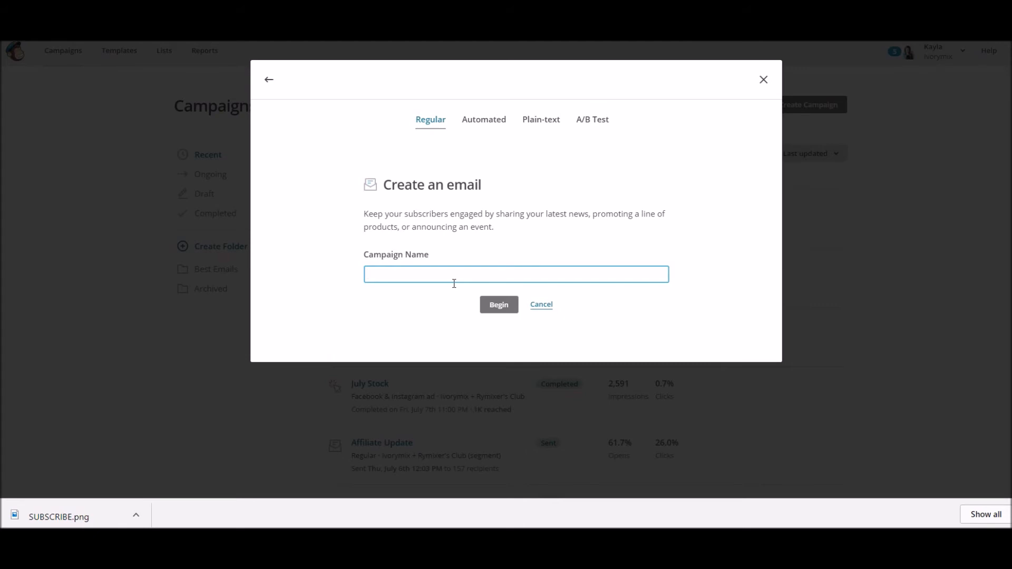
{"action": "type", "text": "Monday Newsletter week2"}
{"action": "left_click", "coordinate": [490, 309]}
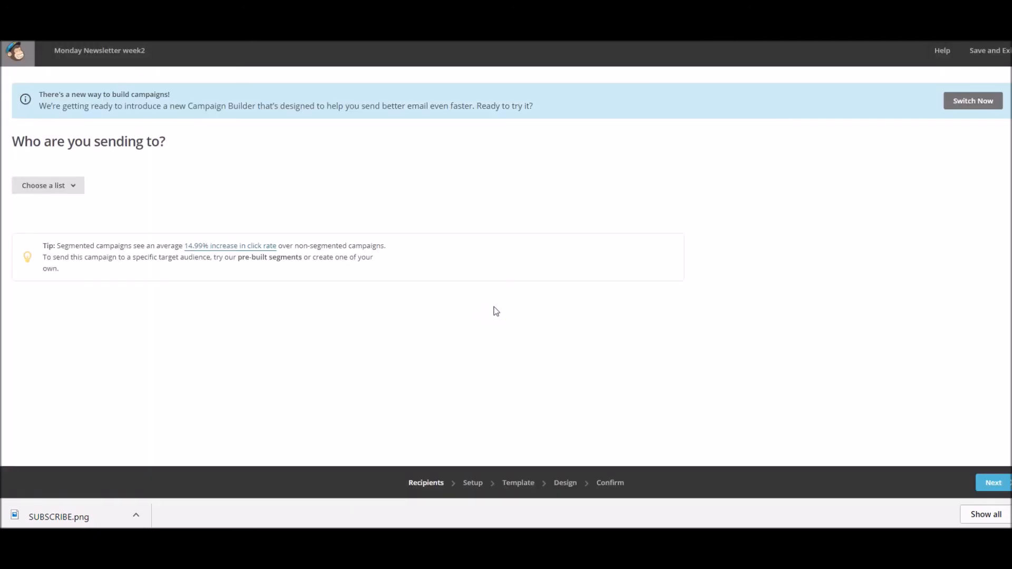
Address the campaign to the entire Subscribers list and continue to the campaign setup
{"action": "left_click", "coordinate": [70, 187]}
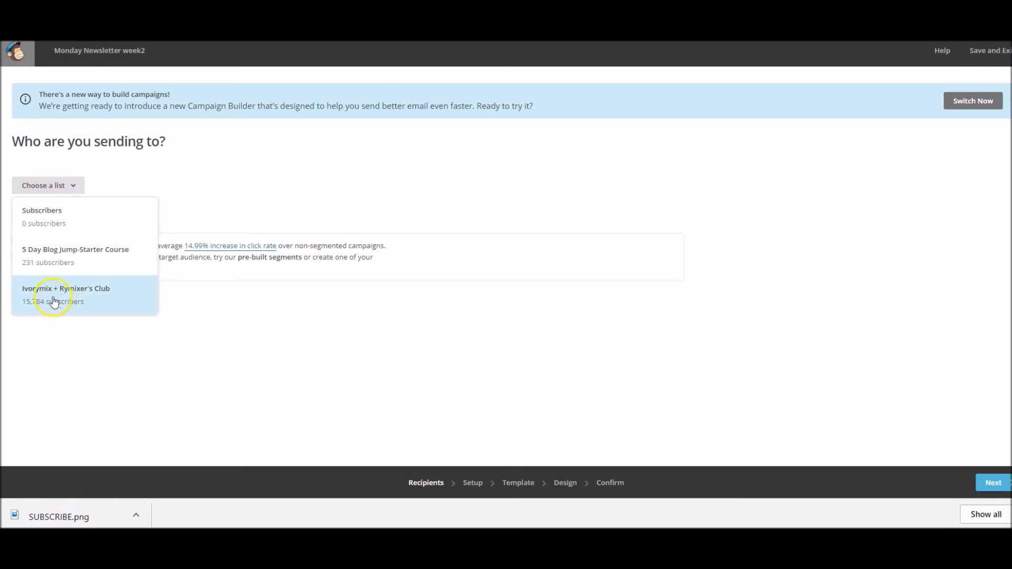
{"action": "left_click", "coordinate": [53, 228]}
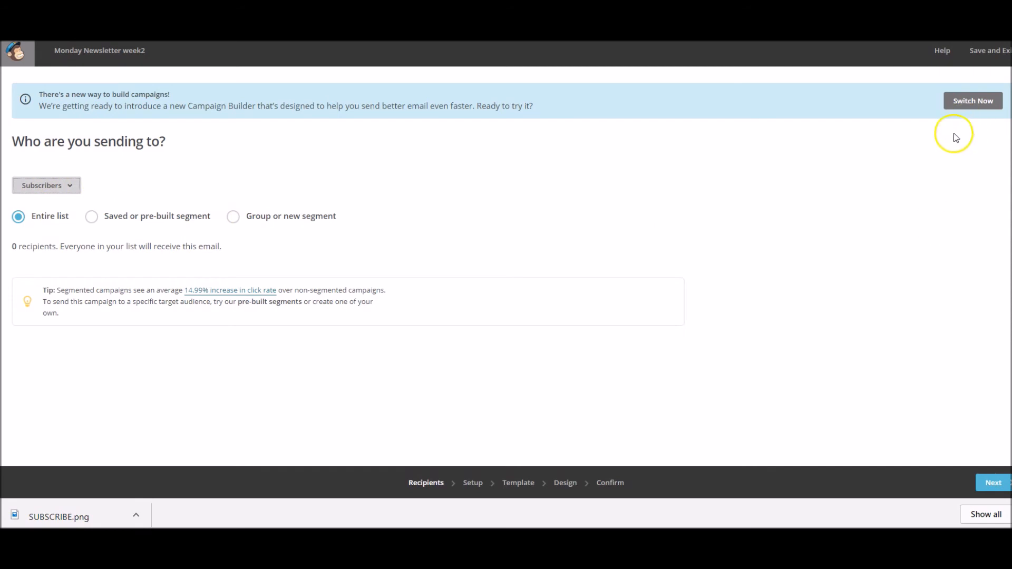
{"action": "left_click", "coordinate": [999, 485]}
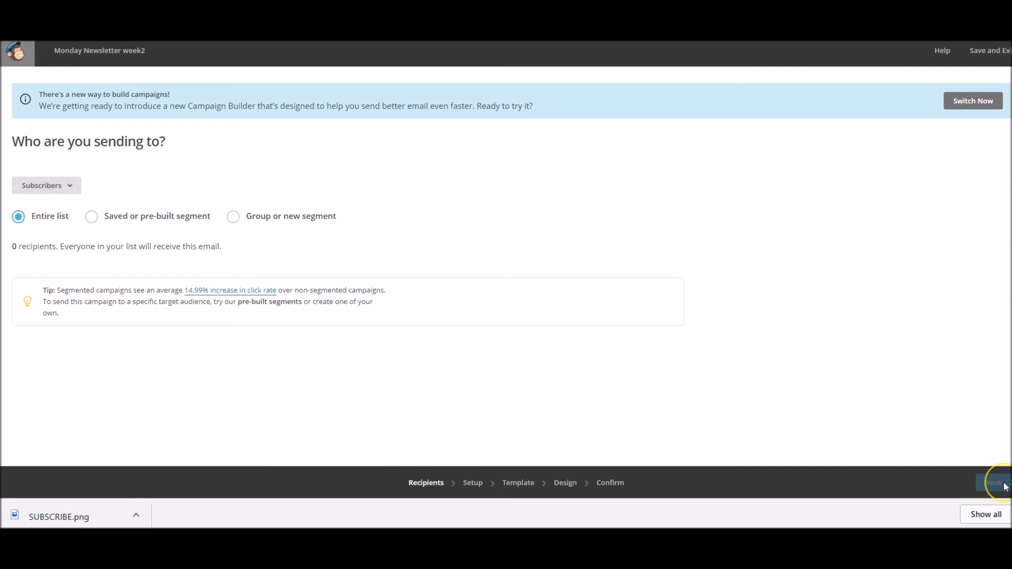
{"action": "left_click", "coordinate": [1011, 514]}
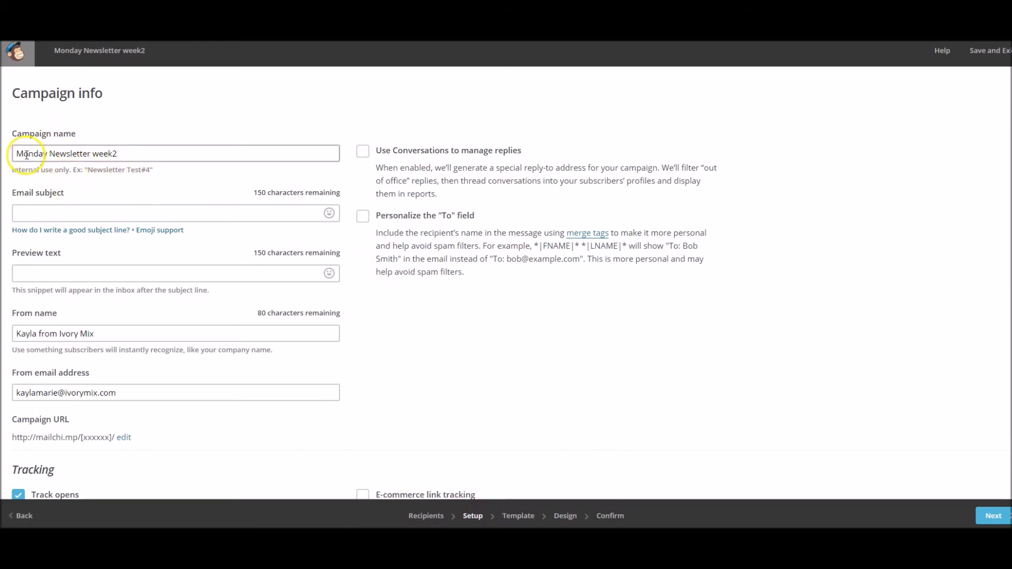
Set the email subject to "Weekly Newsletter from Ivory Mix" and the preview text to "Secrets about list building! Click to read", then continue to template selection
{"action": "left_click", "coordinate": [100, 212]}
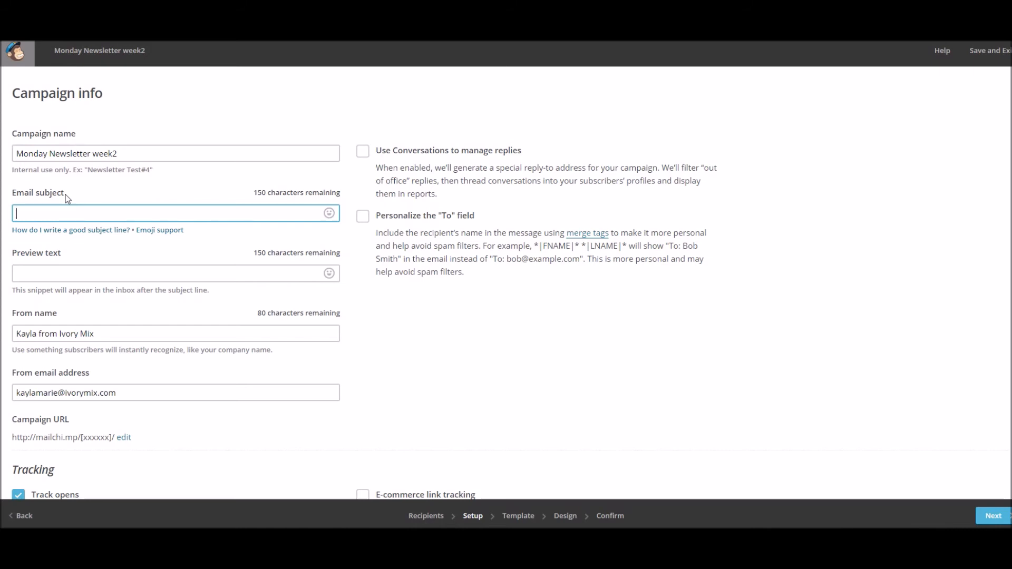
{"action": "type", "text": "Weekly Newsletter from Ivory Mix"}
{"action": "left_click", "coordinate": [132, 260]}
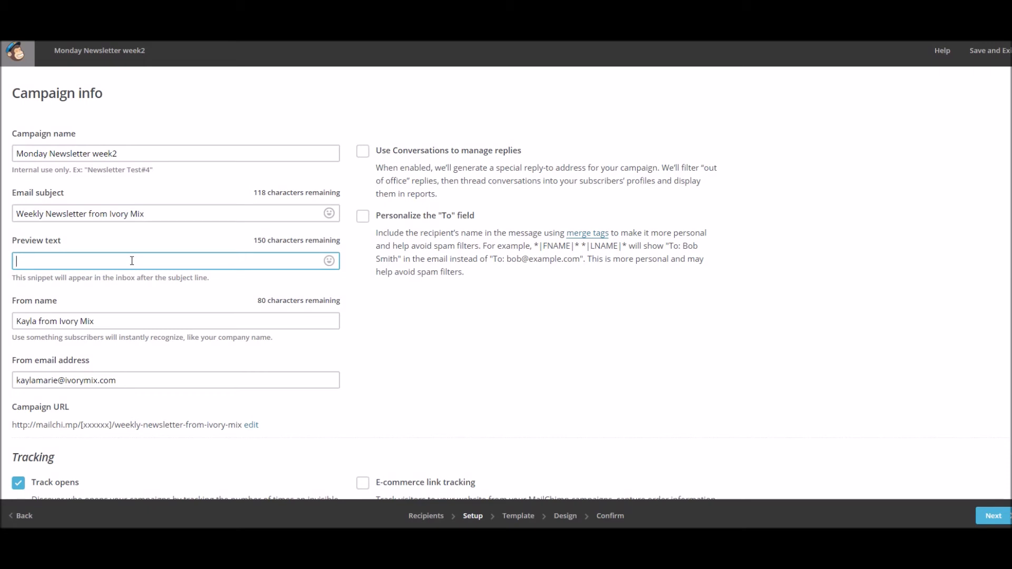
{"action": "key", "text": "ctrl+v"}
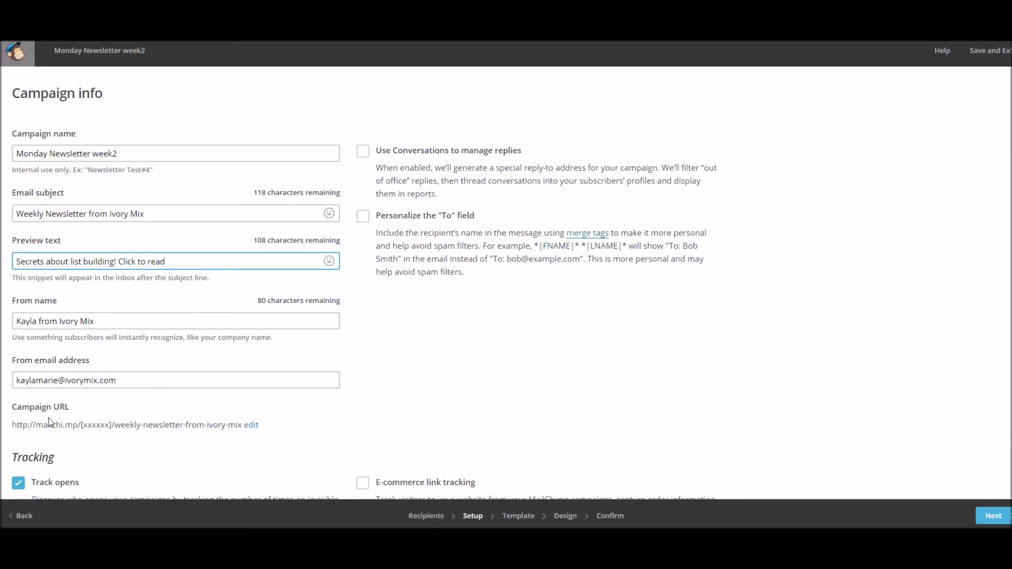
{"action": "scroll", "coordinate": [70, 421], "scroll_direction": "down", "scroll_amount": 5}
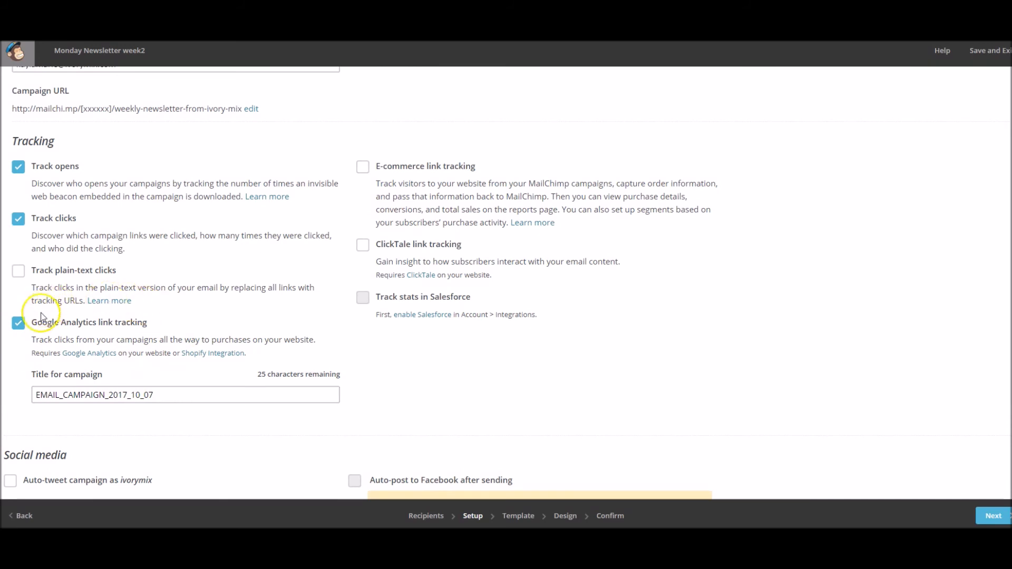
{"action": "scroll", "coordinate": [147, 384], "scroll_direction": "down", "scroll_amount": 3}
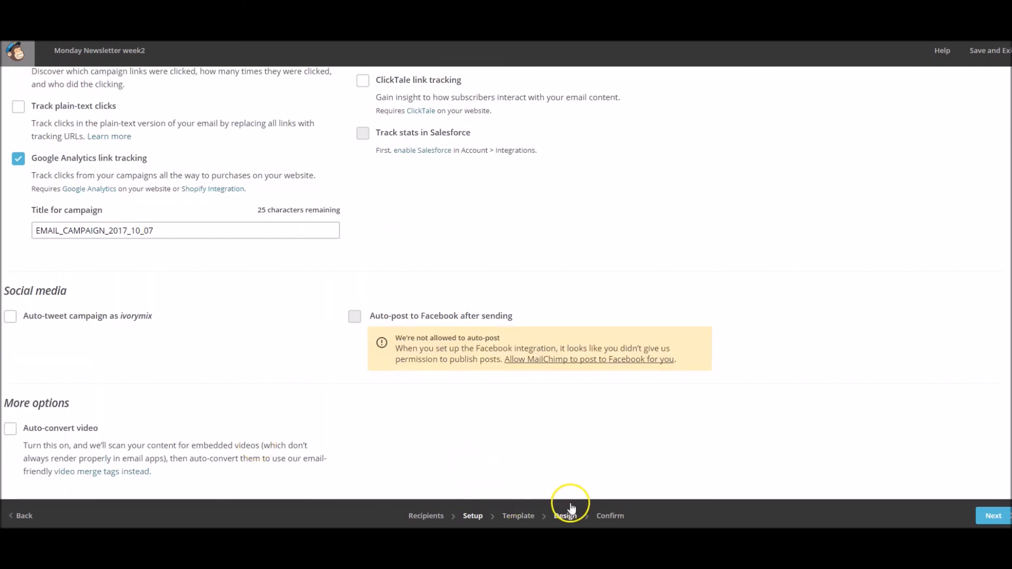
{"action": "left_click", "coordinate": [993, 516]}
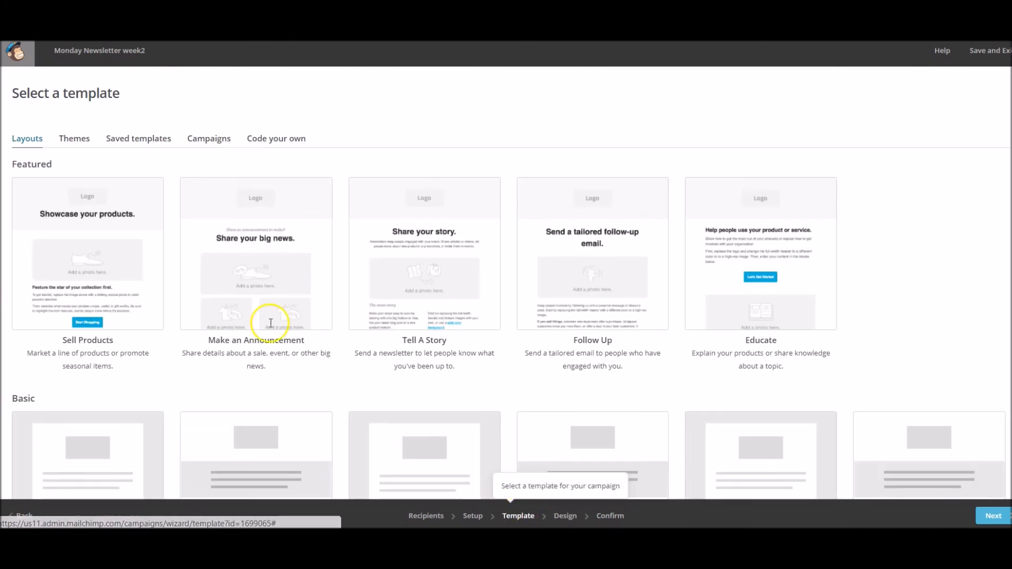
Examine the saved templates, the featured and basic layouts, and the featured and e-commerce themes available for the campaign
{"action": "left_click", "coordinate": [147, 141]}
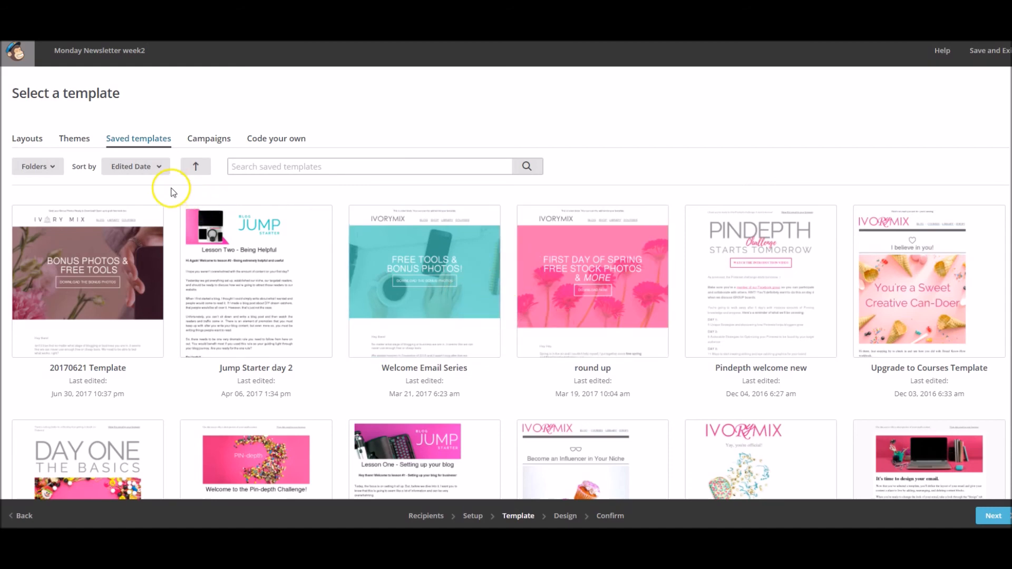
{"action": "left_click", "coordinate": [27, 139]}
{"action": "scroll", "coordinate": [536, 334], "scroll_direction": "down", "scroll_amount": 6}
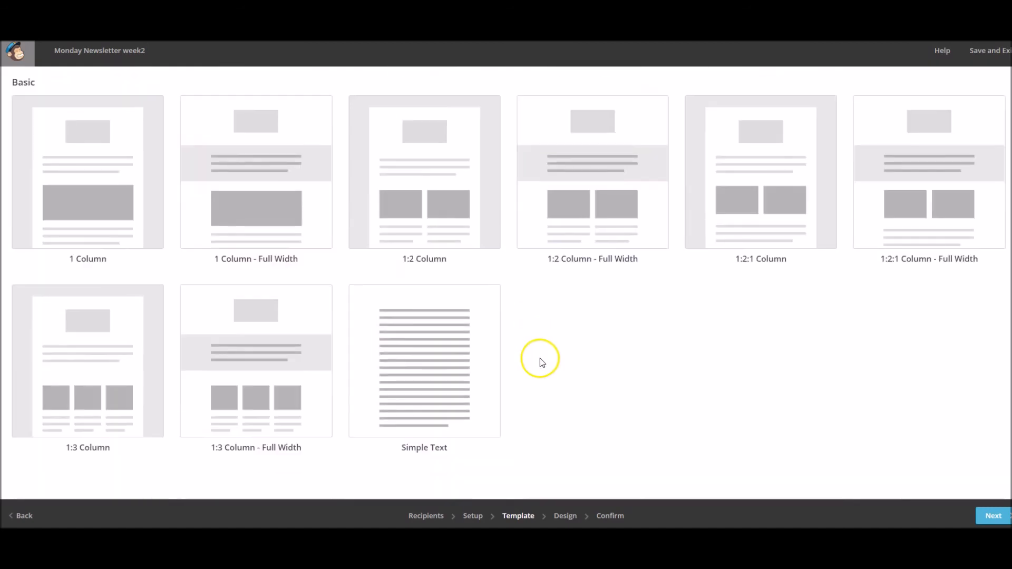
{"action": "scroll", "coordinate": [459, 418], "scroll_direction": "up", "scroll_amount": 6}
{"action": "scroll", "coordinate": [472, 368], "scroll_direction": "down", "scroll_amount": 6}
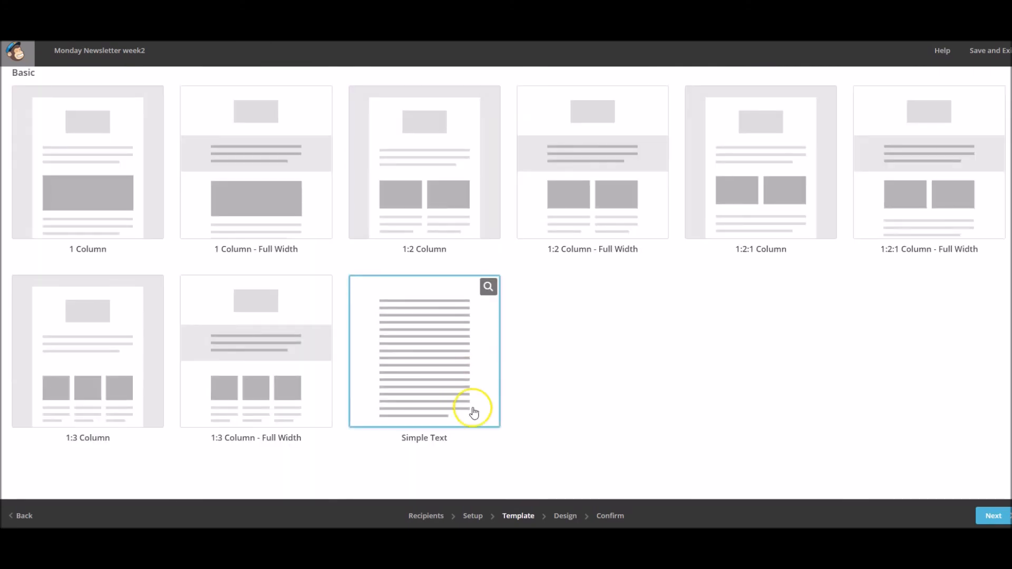
{"action": "scroll", "coordinate": [436, 411], "scroll_direction": "up", "scroll_amount": 6}
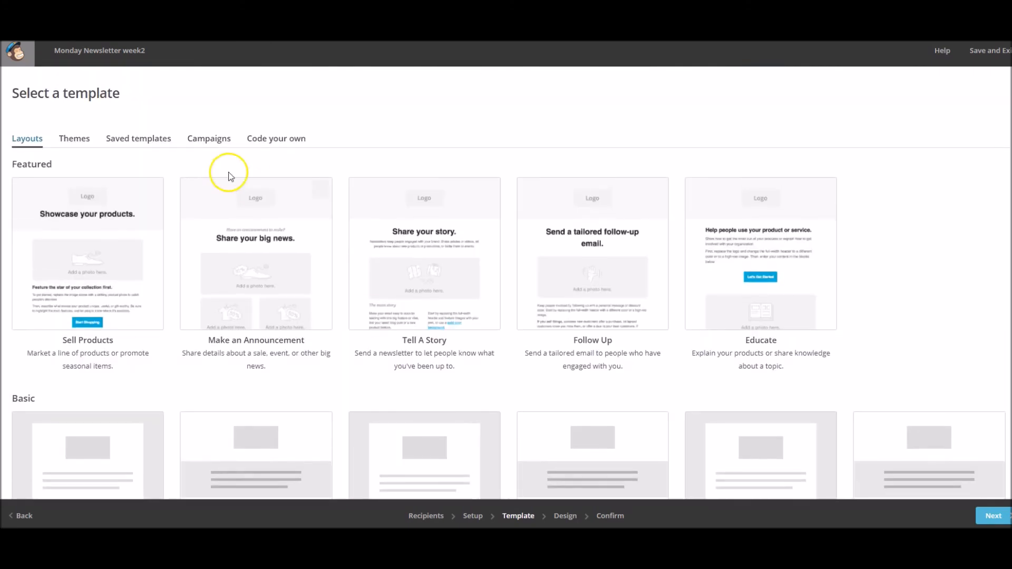
{"action": "left_click", "coordinate": [81, 142]}
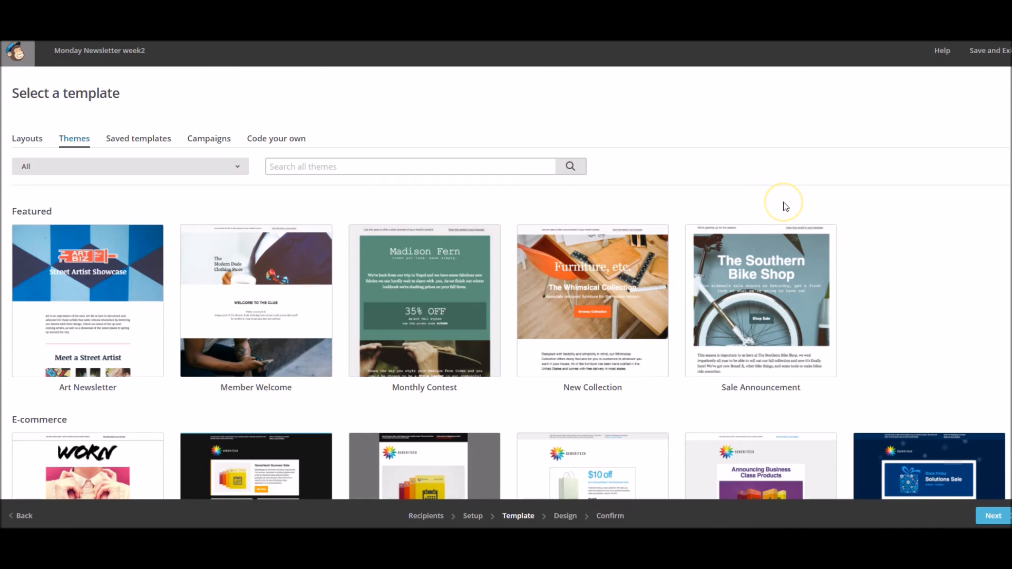
{"action": "scroll", "coordinate": [785, 206], "scroll_direction": "down", "scroll_amount": 6}
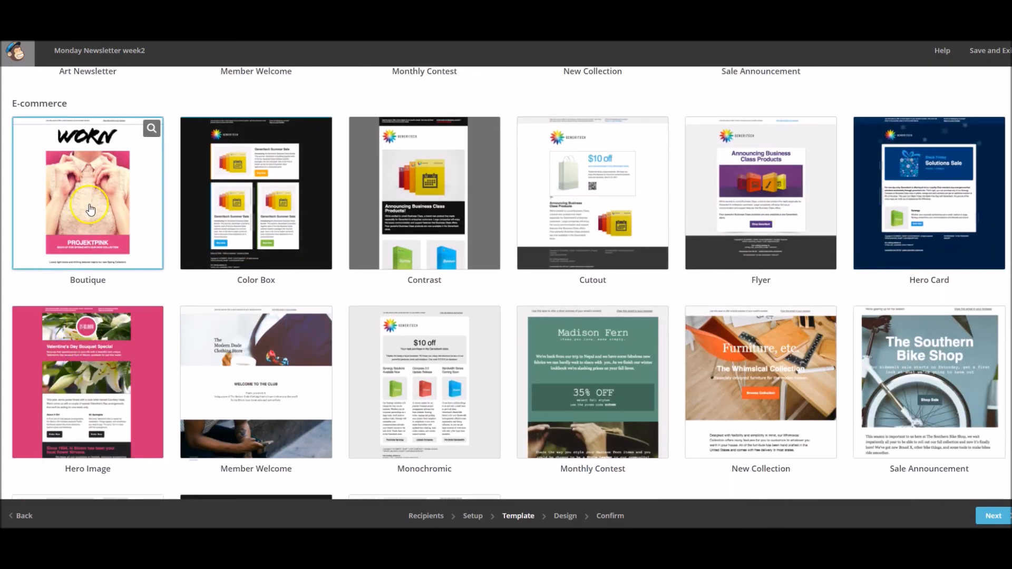
Apply the Boutique e-commerce theme to the campaign and look through its header, image, promotion and footer blocks
{"action": "scroll", "coordinate": [90, 210], "scroll_direction": "up", "scroll_amount": 3}
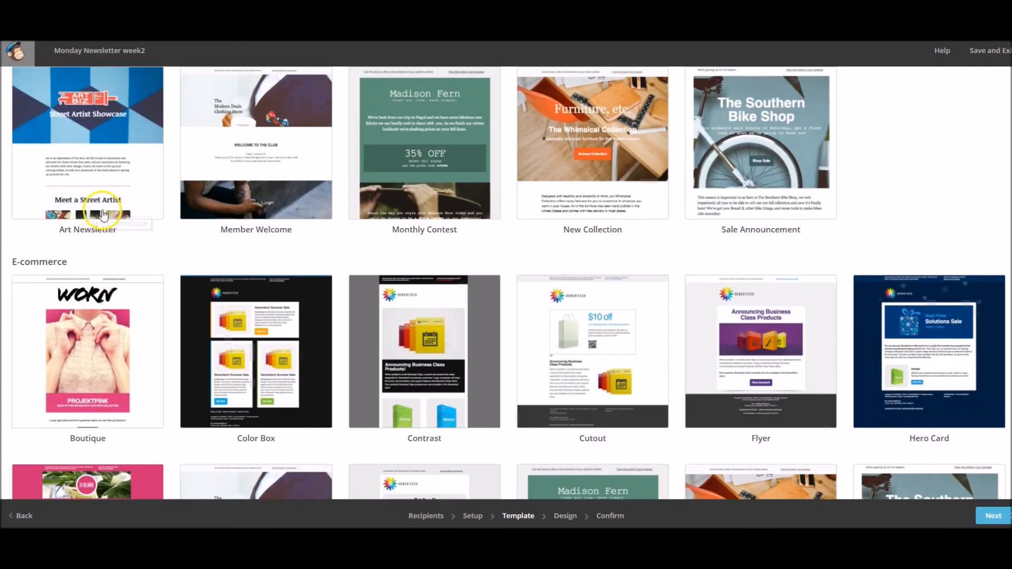
{"action": "left_click", "coordinate": [103, 319]}
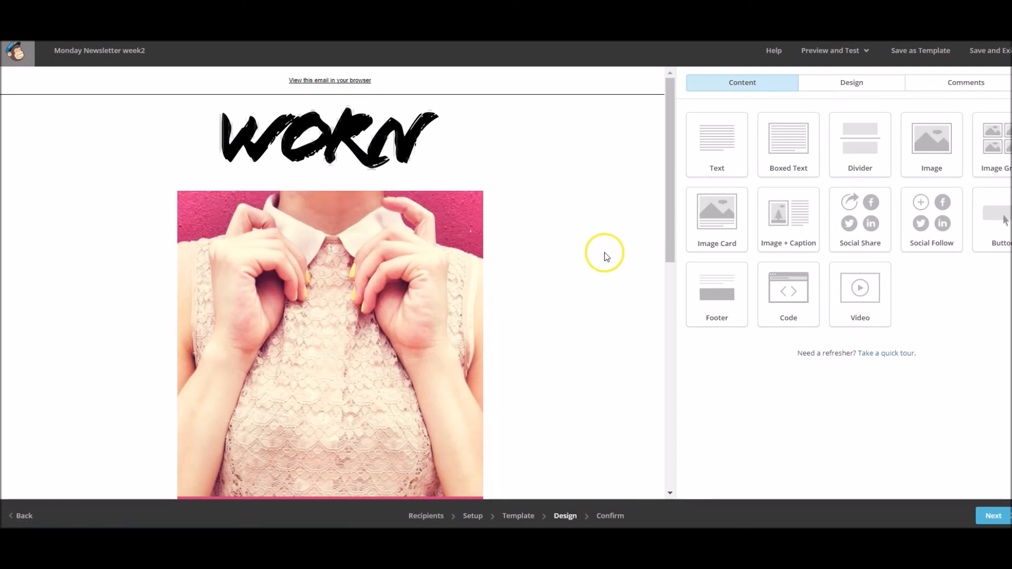
{"action": "scroll", "coordinate": [497, 213], "scroll_direction": "down", "scroll_amount": 10}
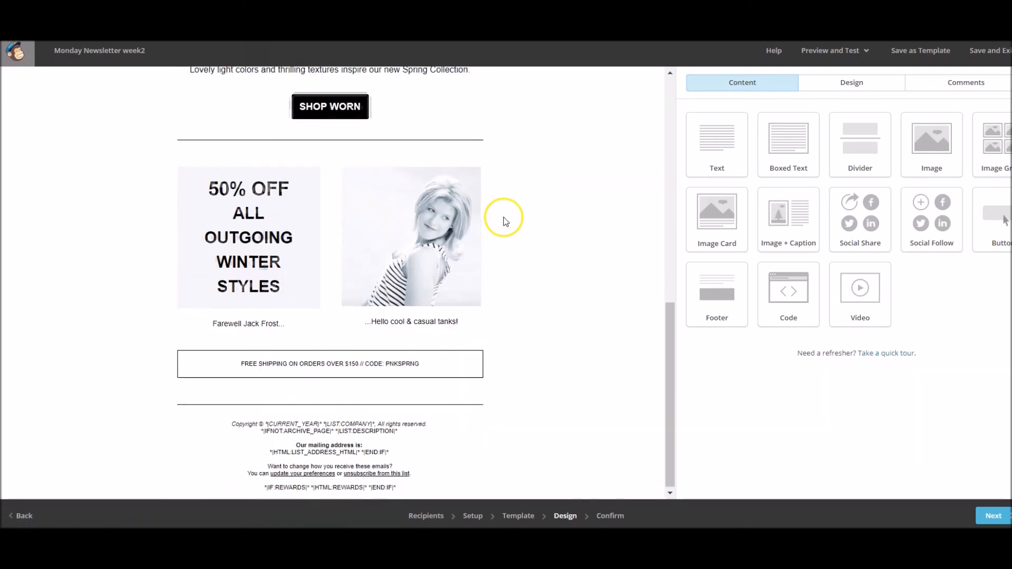
{"action": "scroll", "coordinate": [510, 438], "scroll_direction": "up", "scroll_amount": 10}
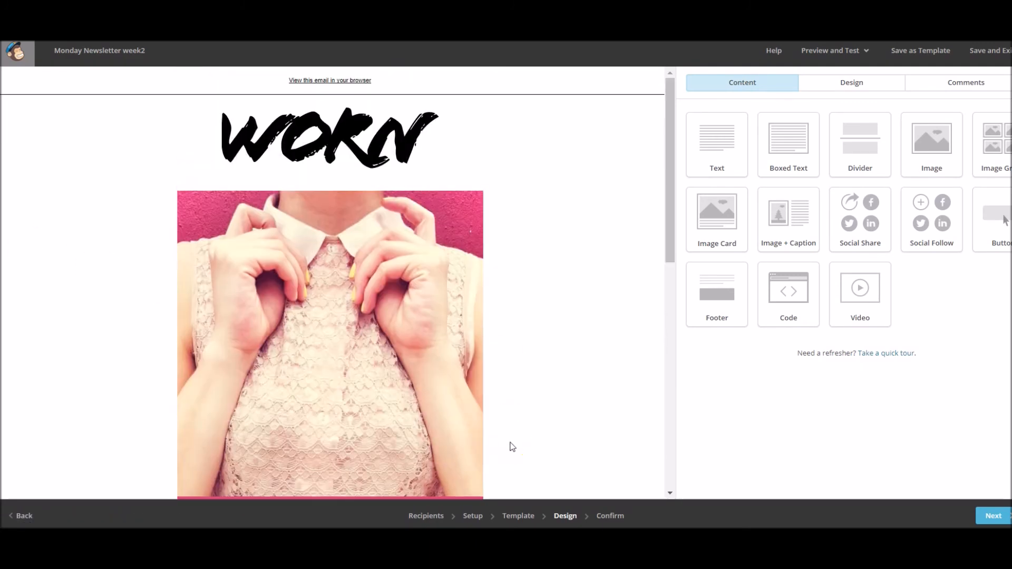
{"action": "mouse_move", "coordinate": [412, 113]}
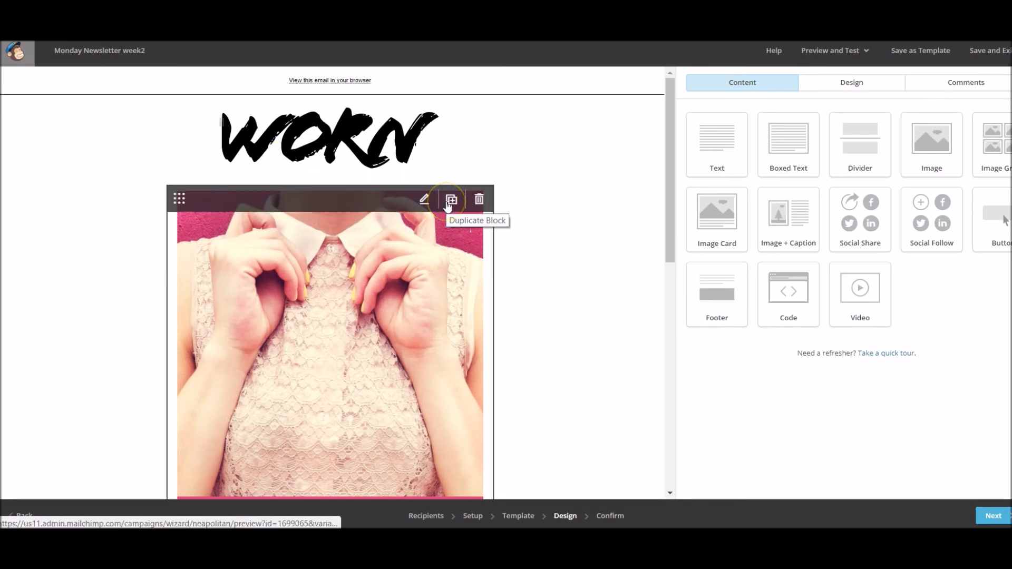
{"action": "left_click", "coordinate": [909, 55]}
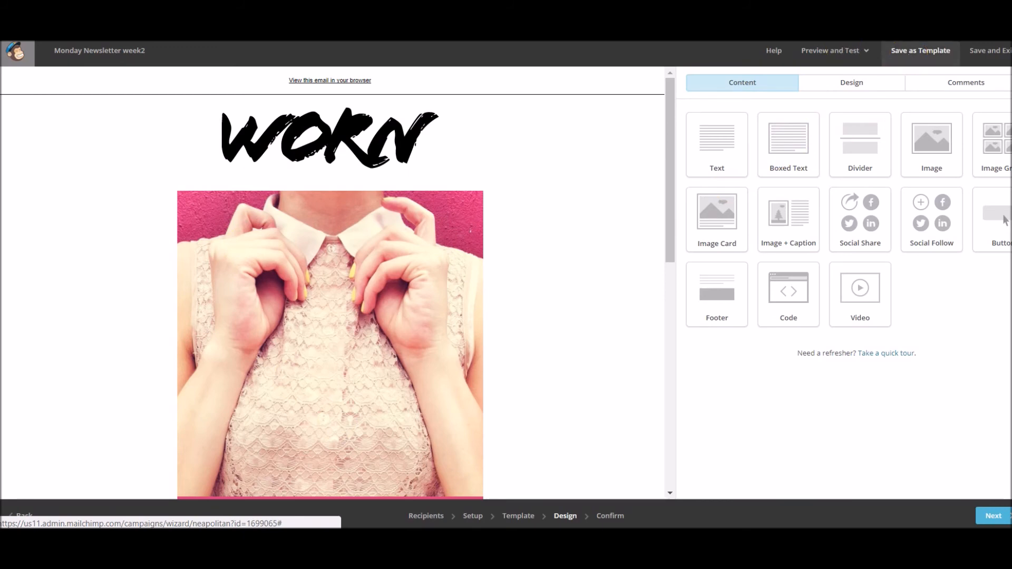
{"action": "left_click", "coordinate": [508, 284]}
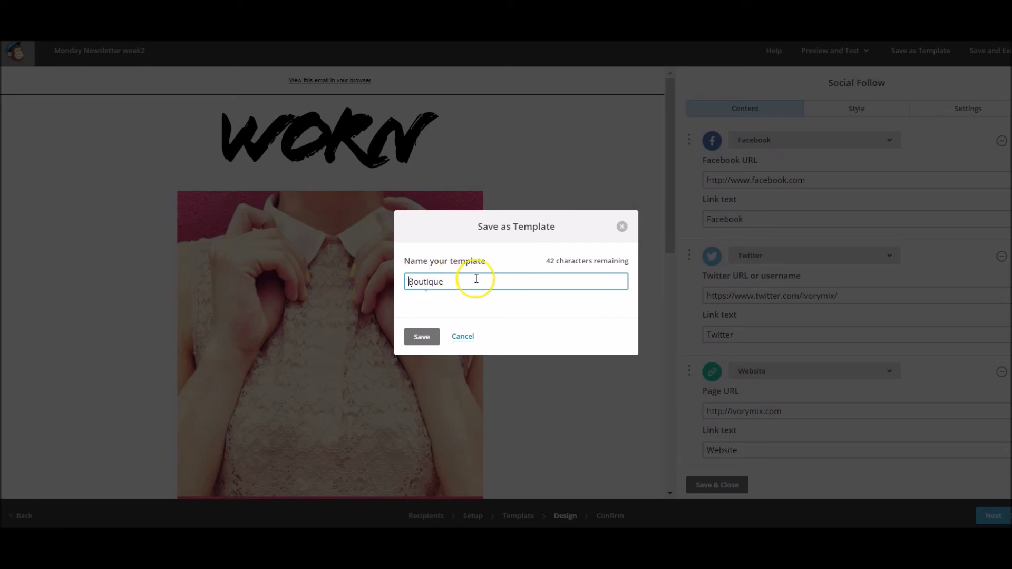
{"action": "left_click", "coordinate": [463, 338]}
Return to template selection, look over the saved templates, and switch the campaign to the basic Simple Text layout
{"action": "left_click", "coordinate": [522, 514]}
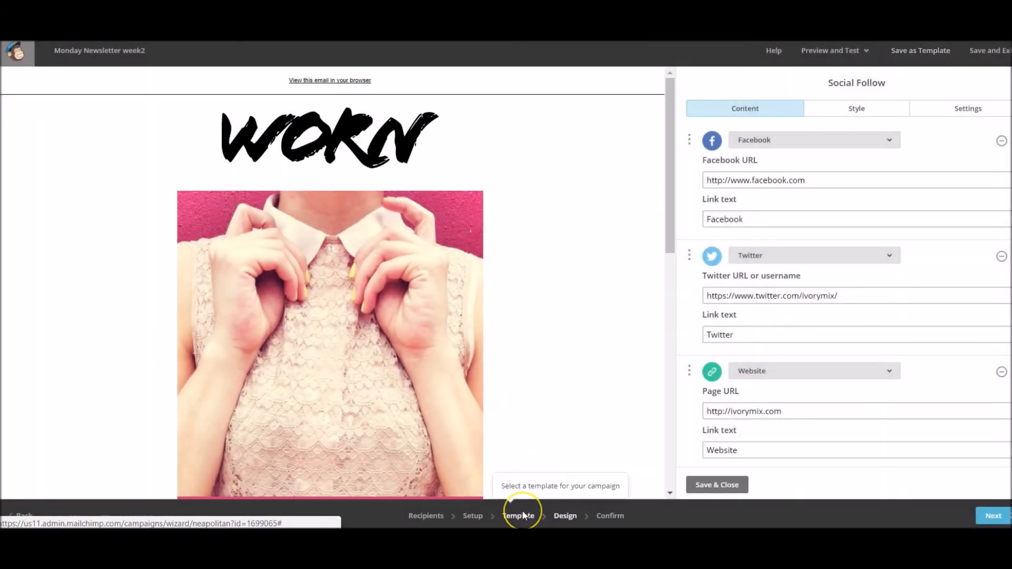
{"action": "left_click", "coordinate": [138, 151]}
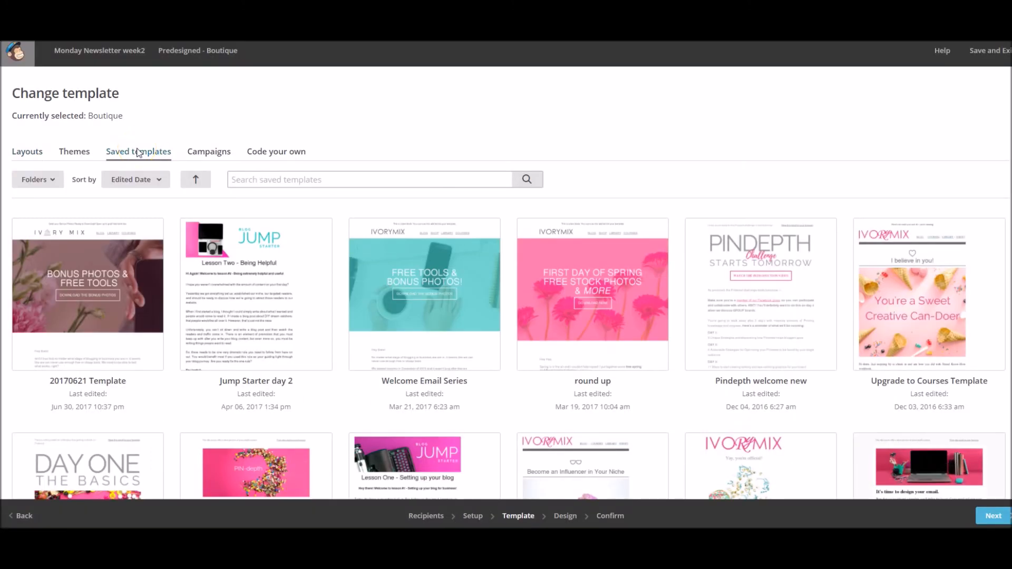
{"action": "scroll", "coordinate": [688, 202], "scroll_direction": "down", "scroll_amount": 5}
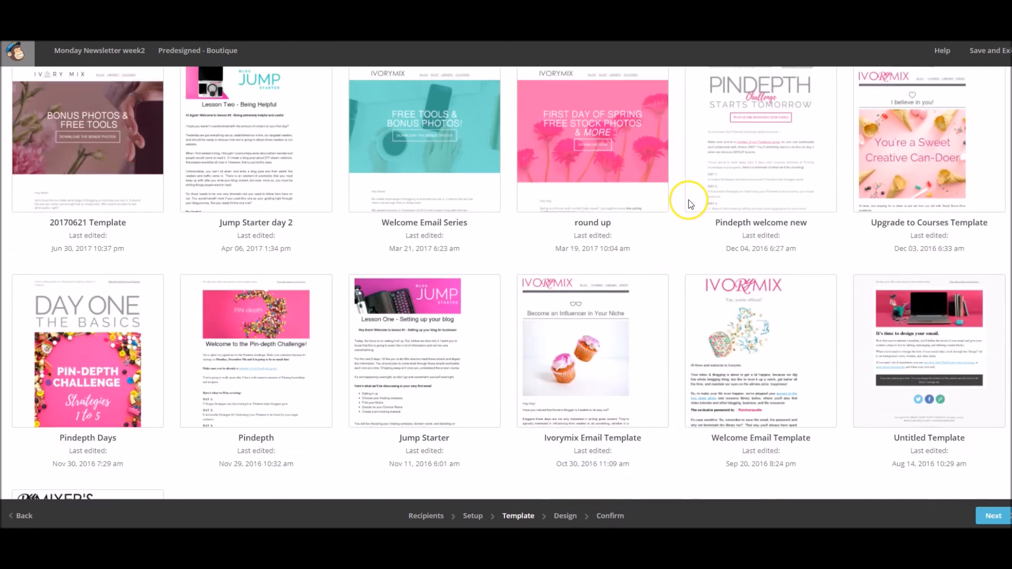
{"action": "scroll", "coordinate": [688, 203], "scroll_direction": "up", "scroll_amount": 5}
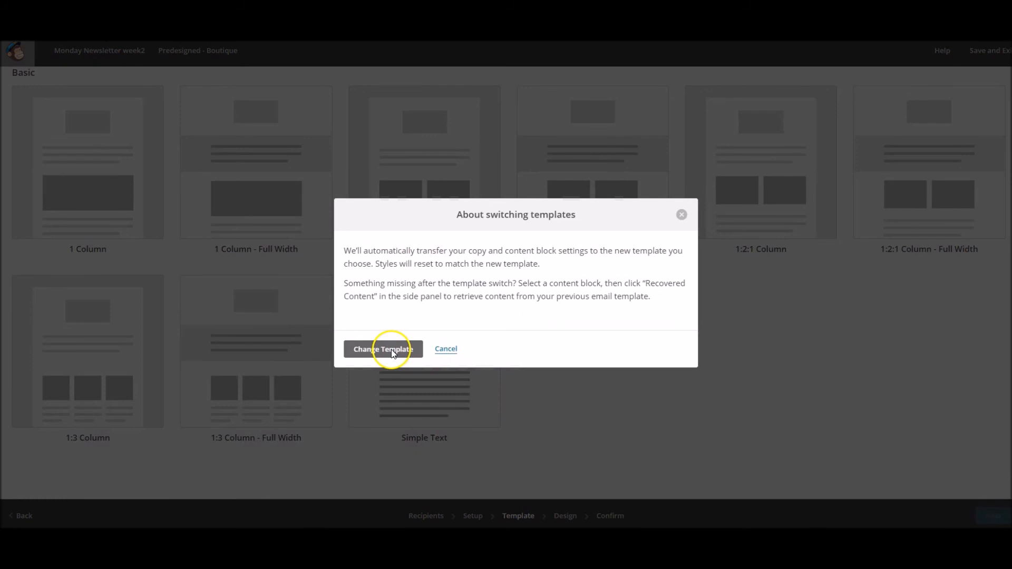
{"action": "left_click", "coordinate": [392, 352]}
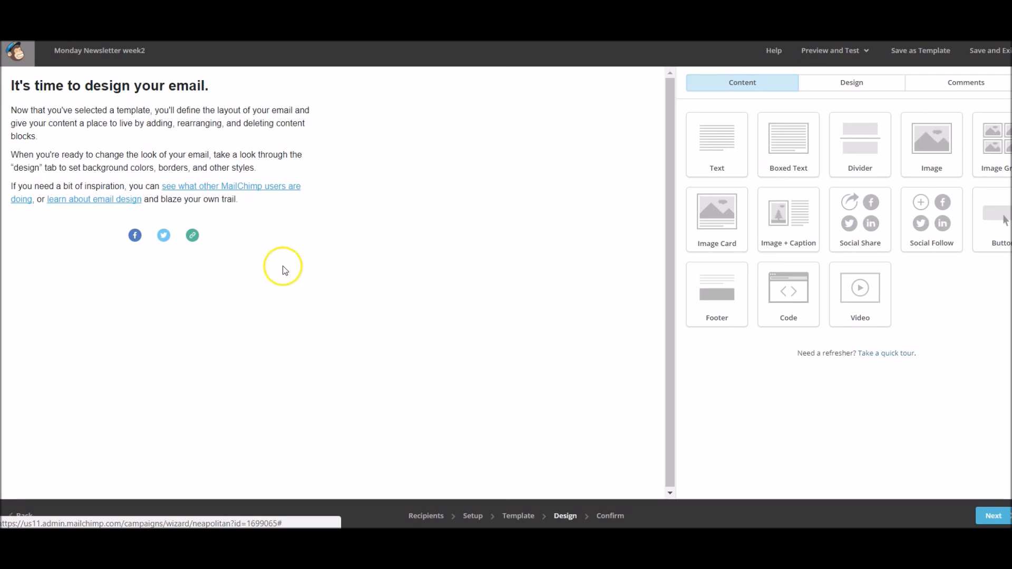
Add an image block between the body text and the social icons and fill it with the Ivory Mix banner "You're my favorite notification.png"
{"action": "mouse_move", "coordinate": [258, 247]}
{"action": "left_click_drag", "start_coordinate": [912, 153], "coordinate": [178, 214]}
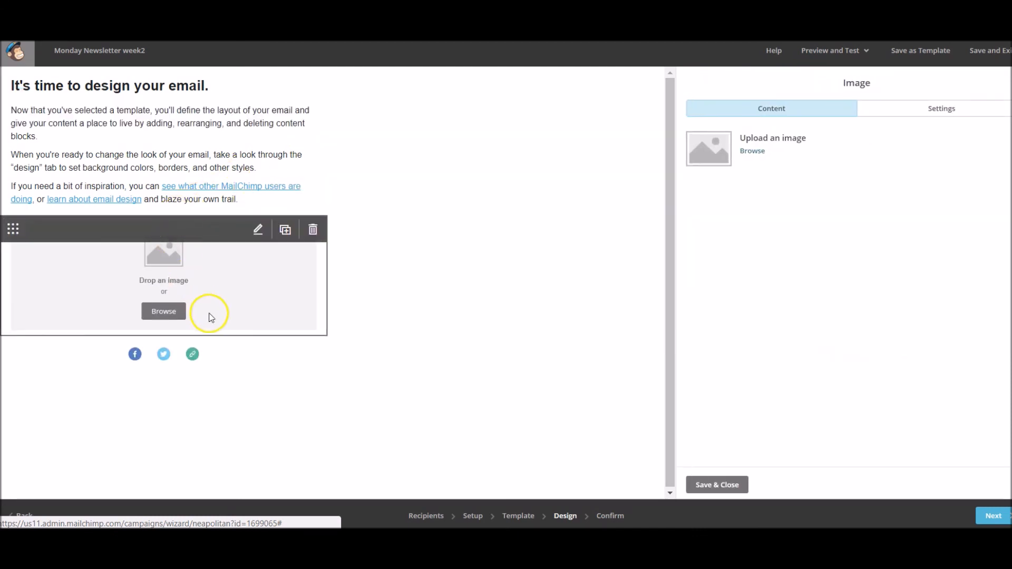
{"action": "left_click", "coordinate": [753, 153]}
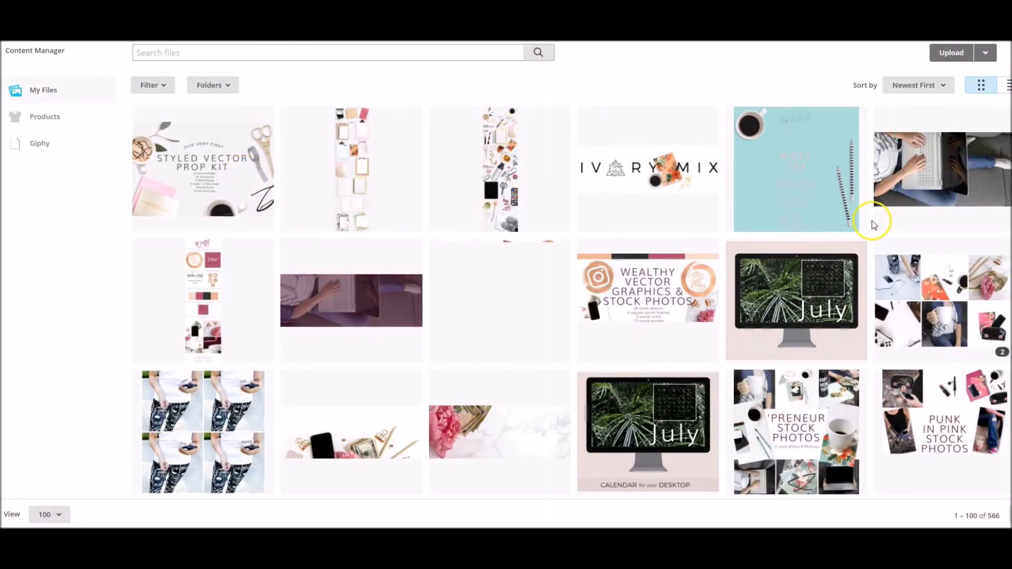
{"action": "left_click", "coordinate": [654, 177]}
{"action": "left_click", "coordinate": [971, 57]}
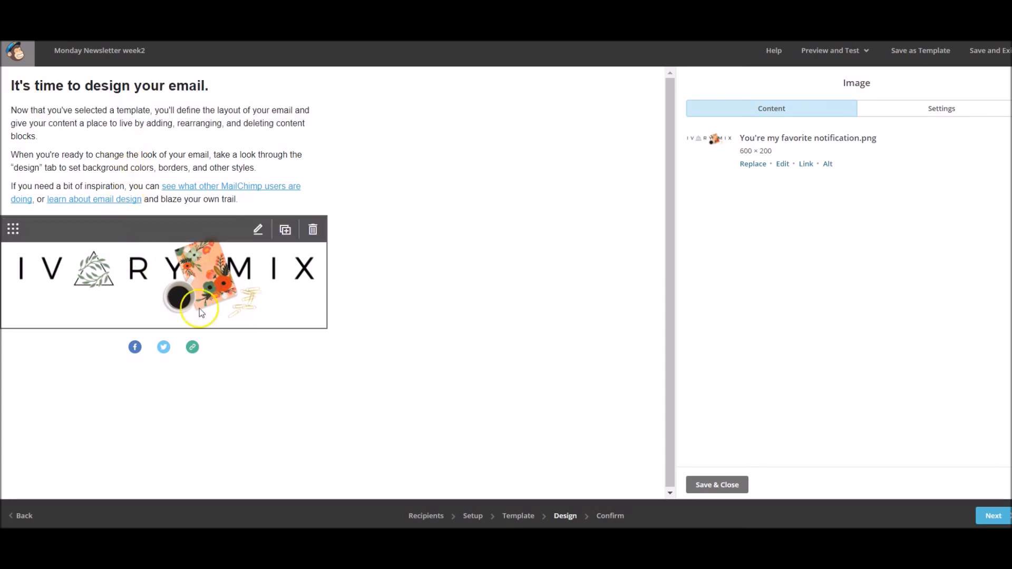
Go to the campaign's confirmation stage and examine the pre-send checklist from sending status and list through footer, Social Cards and MonkeyRewards
{"action": "left_click", "coordinate": [615, 516]}
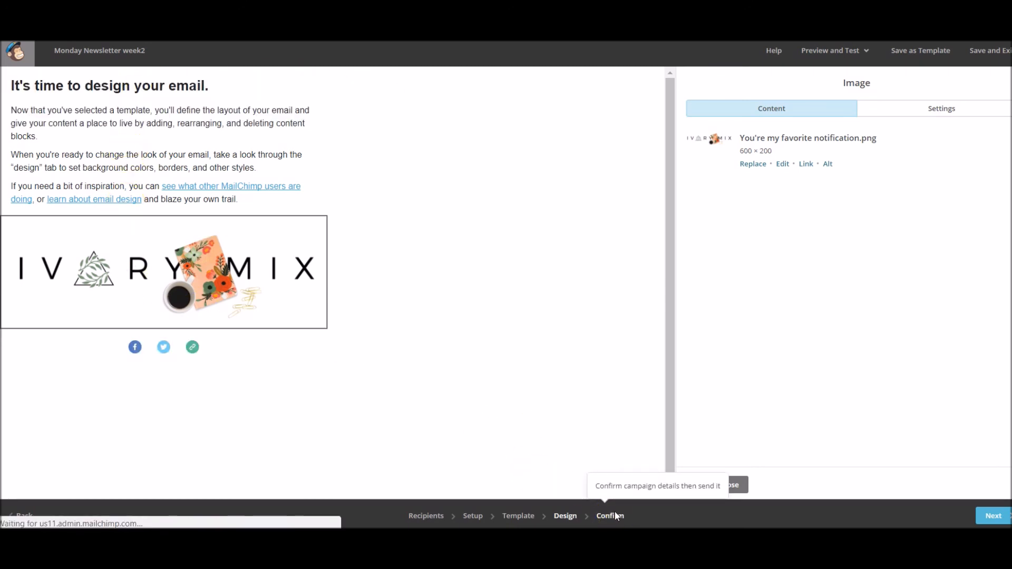
{"action": "left_click", "coordinate": [933, 519]}
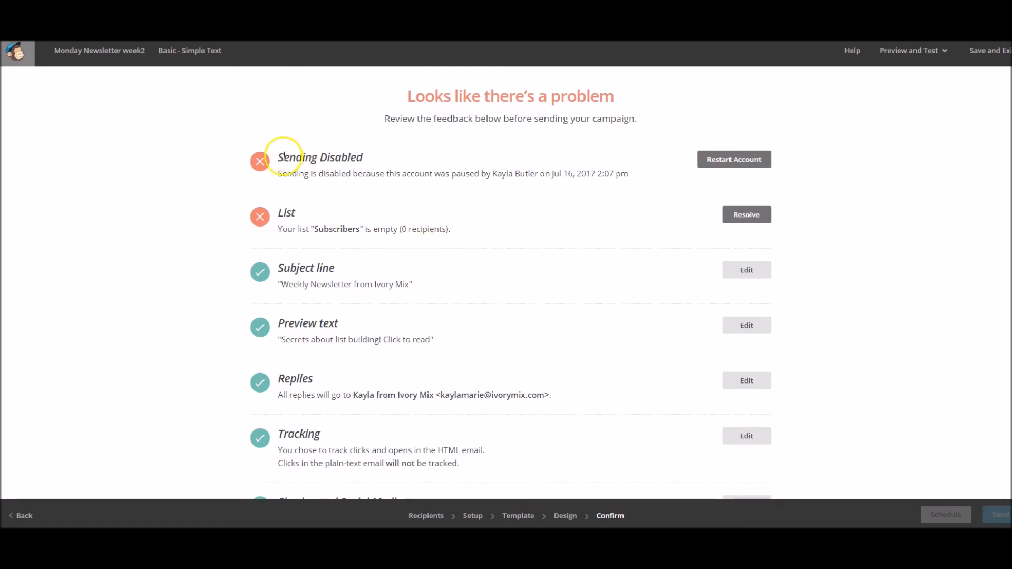
{"action": "scroll", "coordinate": [282, 234], "scroll_direction": "down", "scroll_amount": 6}
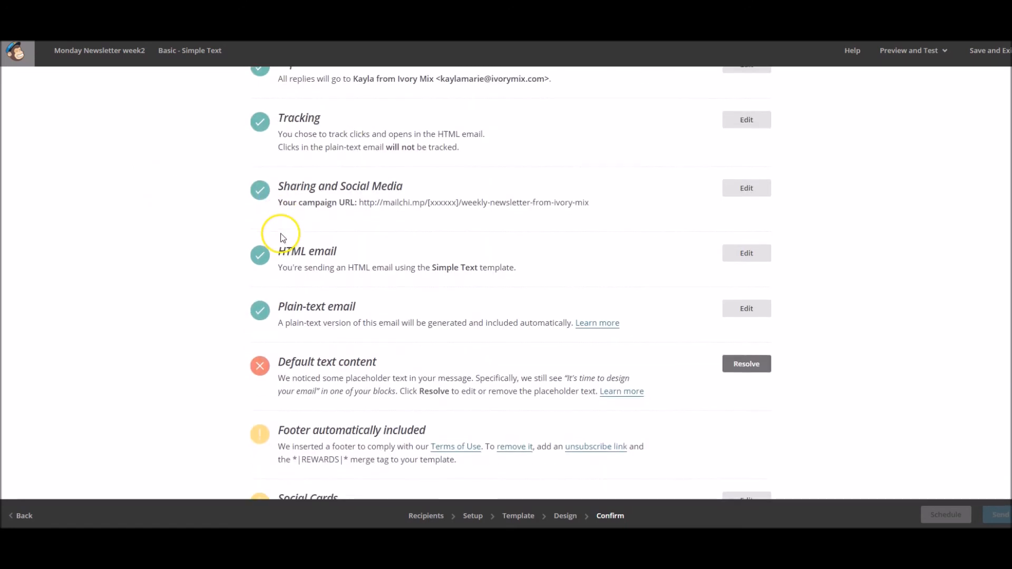
{"action": "scroll", "coordinate": [281, 233], "scroll_direction": "down", "scroll_amount": 2}
{"action": "scroll", "coordinate": [388, 331], "scroll_direction": "up", "scroll_amount": 8}
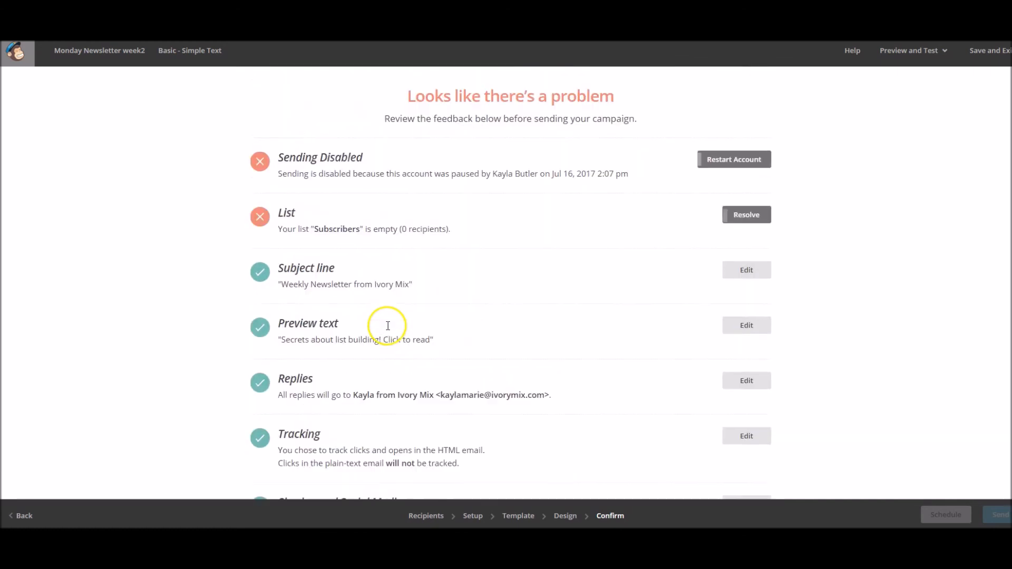
{"action": "scroll", "coordinate": [317, 213], "scroll_direction": "down", "scroll_amount": 8}
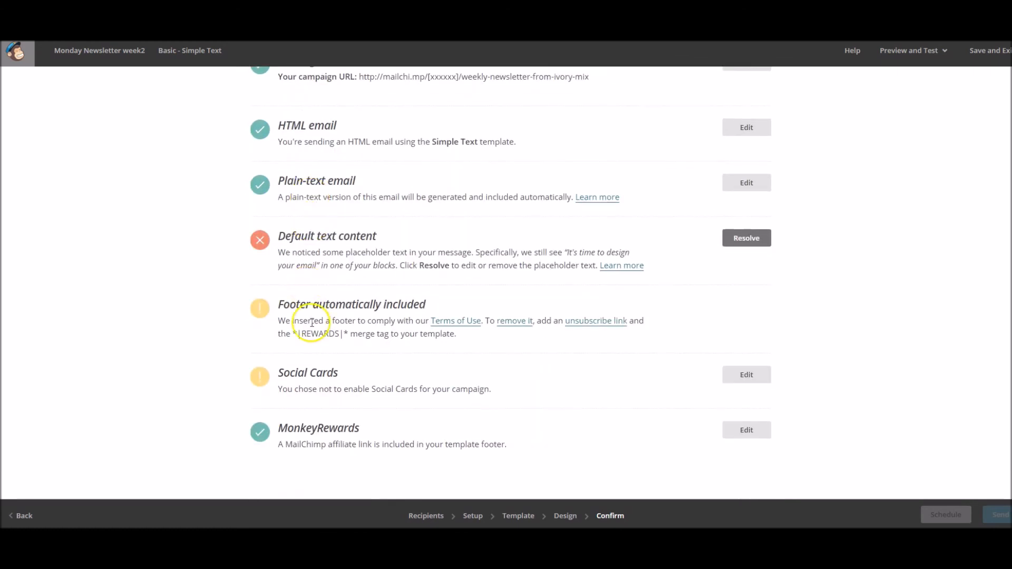
{"action": "scroll", "coordinate": [312, 337], "scroll_direction": "up", "scroll_amount": 8}
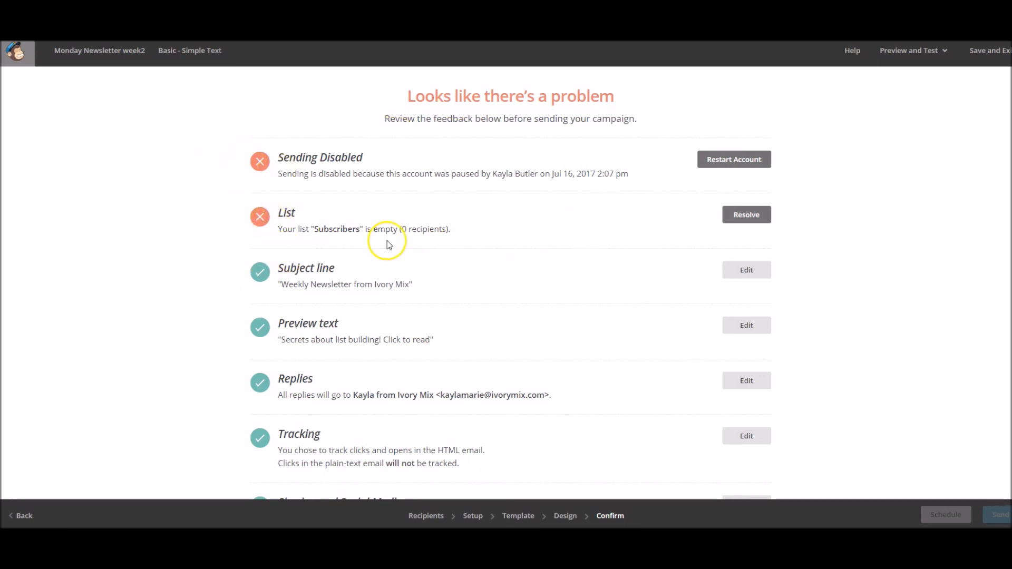
{"action": "scroll", "coordinate": [387, 244], "scroll_direction": "down", "scroll_amount": 3}
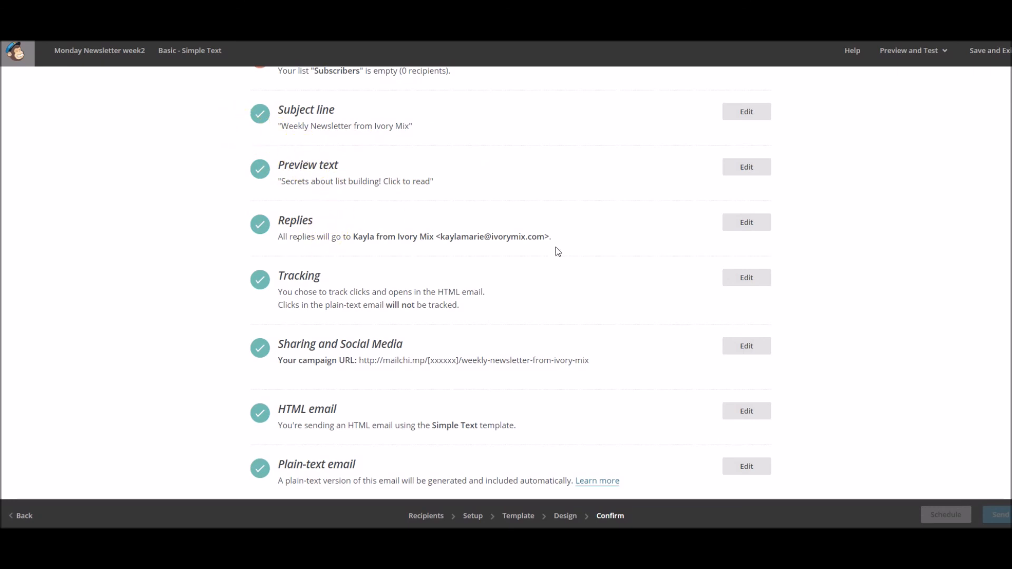
{"action": "scroll", "coordinate": [557, 248], "scroll_direction": "down", "scroll_amount": 4}
{"action": "scroll", "coordinate": [559, 251], "scroll_direction": "down", "scroll_amount": 1}
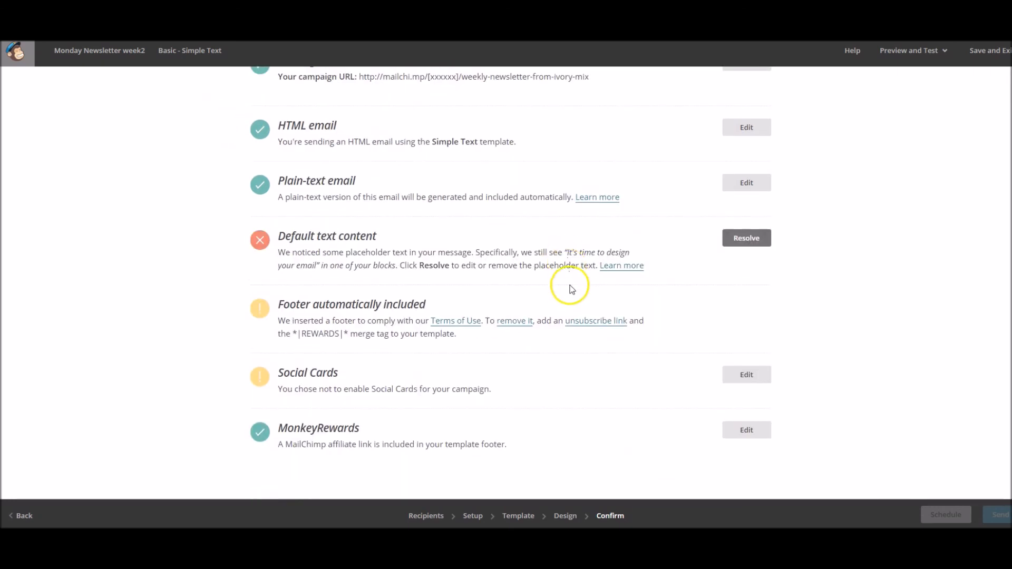